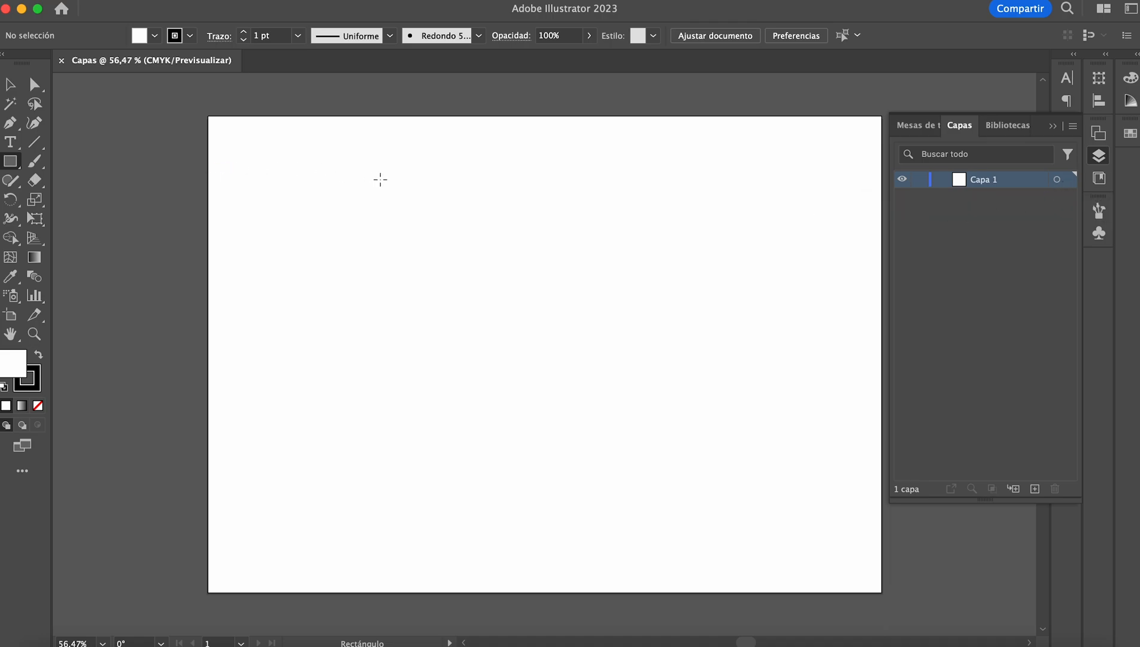
Step: Draw a rectangle in the upper-left part of the artboard, fill it with red, and deselect it
{"action": "left_click_drag", "start_coordinate": [329, 167], "coordinate": [496, 304]}
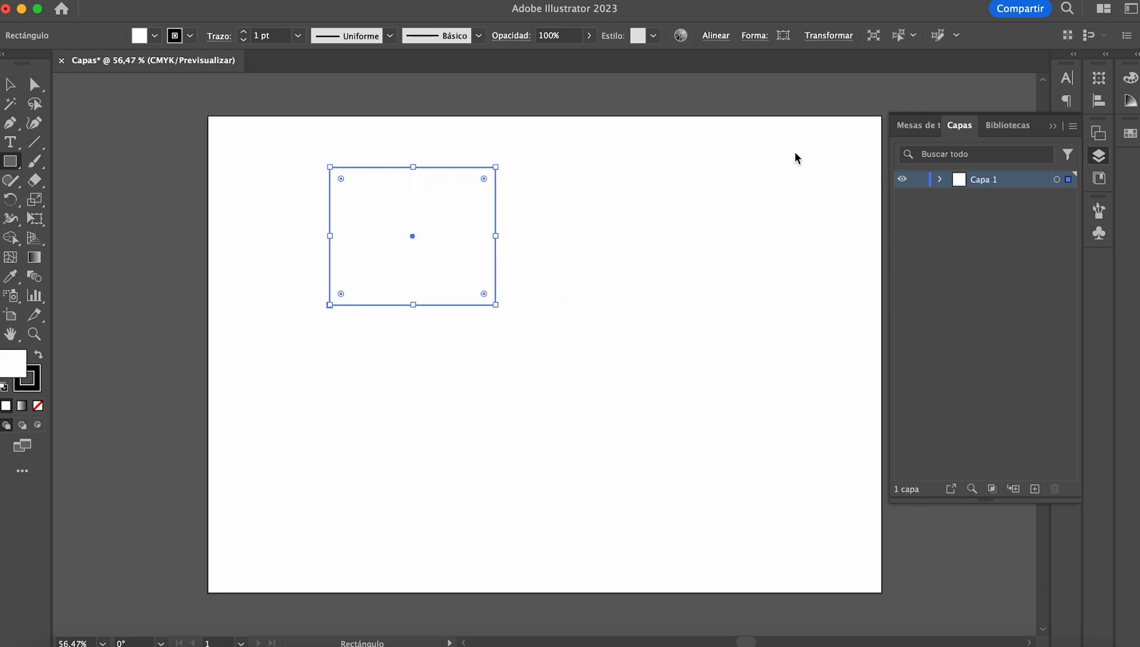
{"action": "left_click", "coordinate": [1130, 135]}
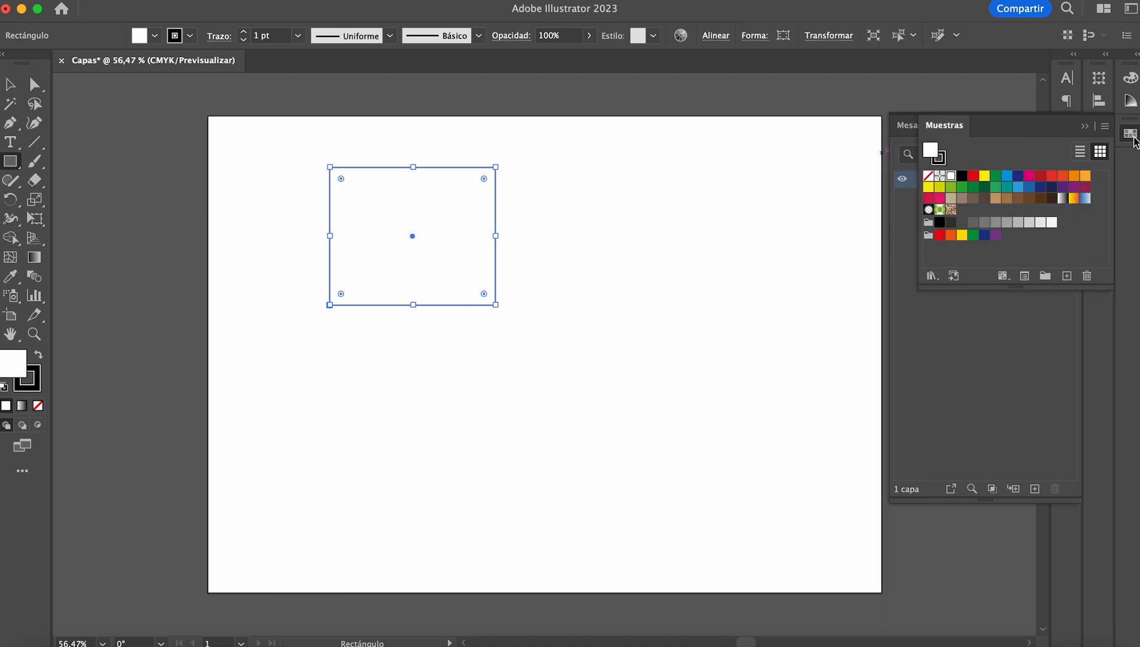
{"action": "left_click", "coordinate": [973, 175]}
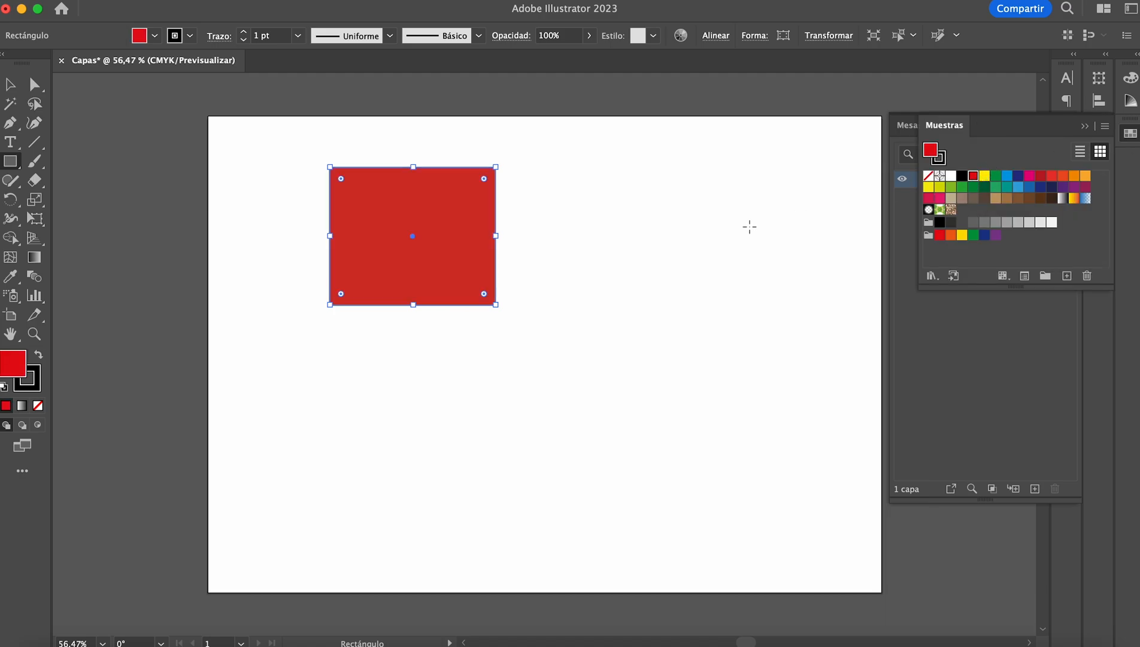
{"action": "left_click", "coordinate": [35, 386]}
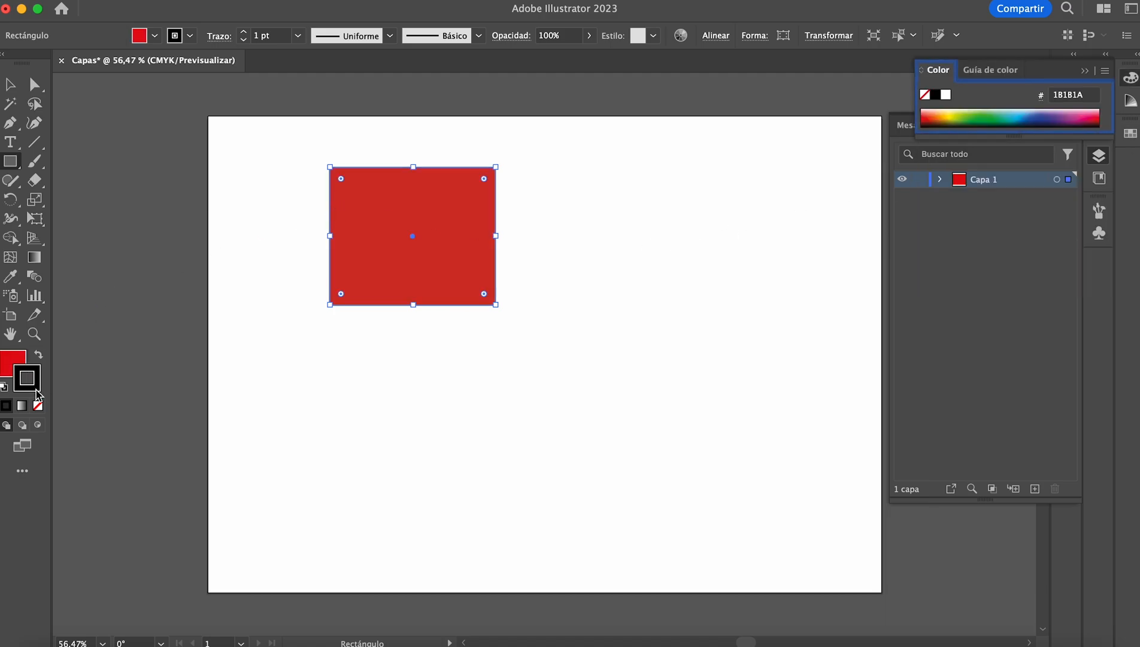
{"action": "left_click", "coordinate": [11, 83]}
{"action": "left_click", "coordinate": [265, 162]}
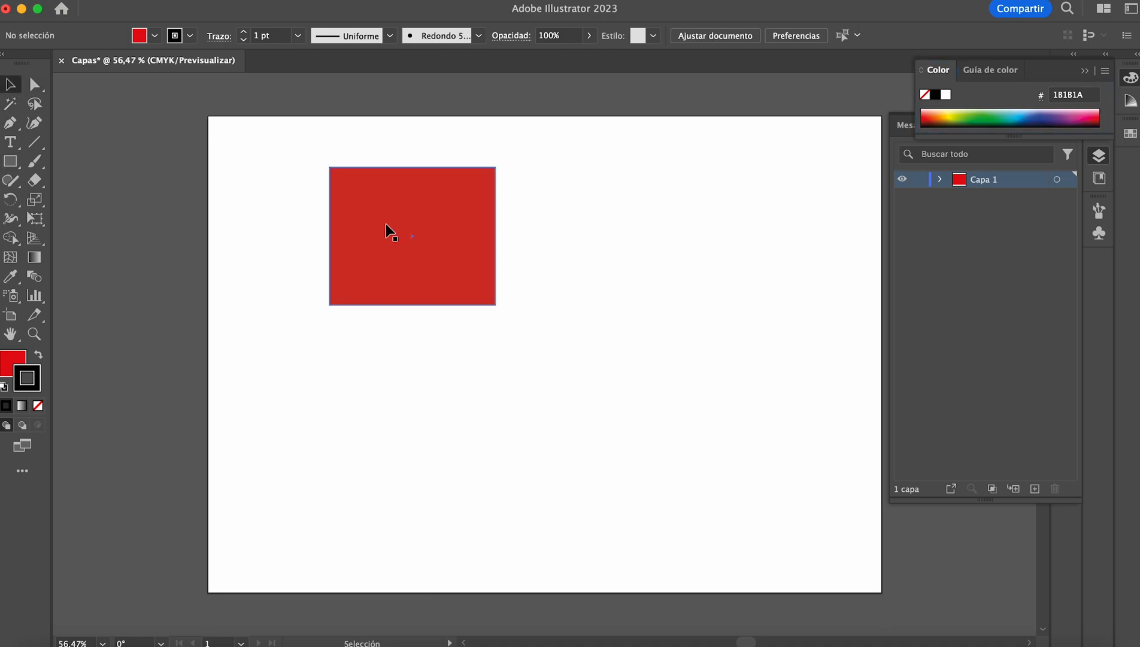
Step: Draw a circle to the lower right of the red rectangle and colour its stroke green (5DAB4A)
{"action": "left_click", "coordinate": [11, 161]}
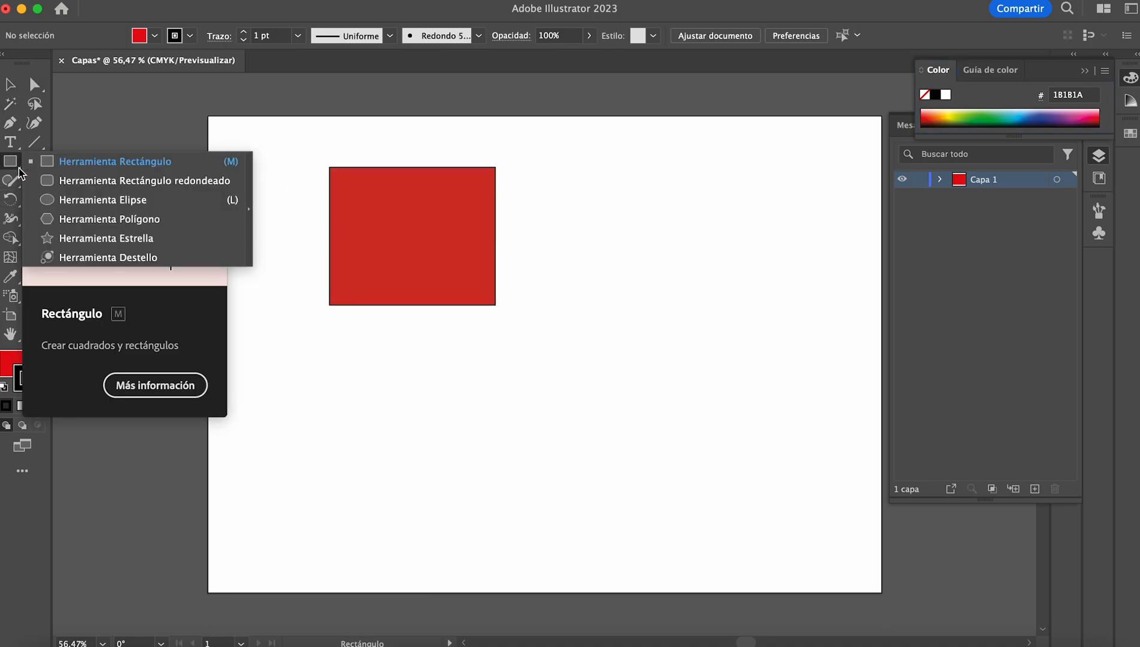
{"action": "left_click", "coordinate": [90, 204]}
{"action": "left_click_drag", "start_coordinate": [590, 262], "coordinate": [759, 449]}
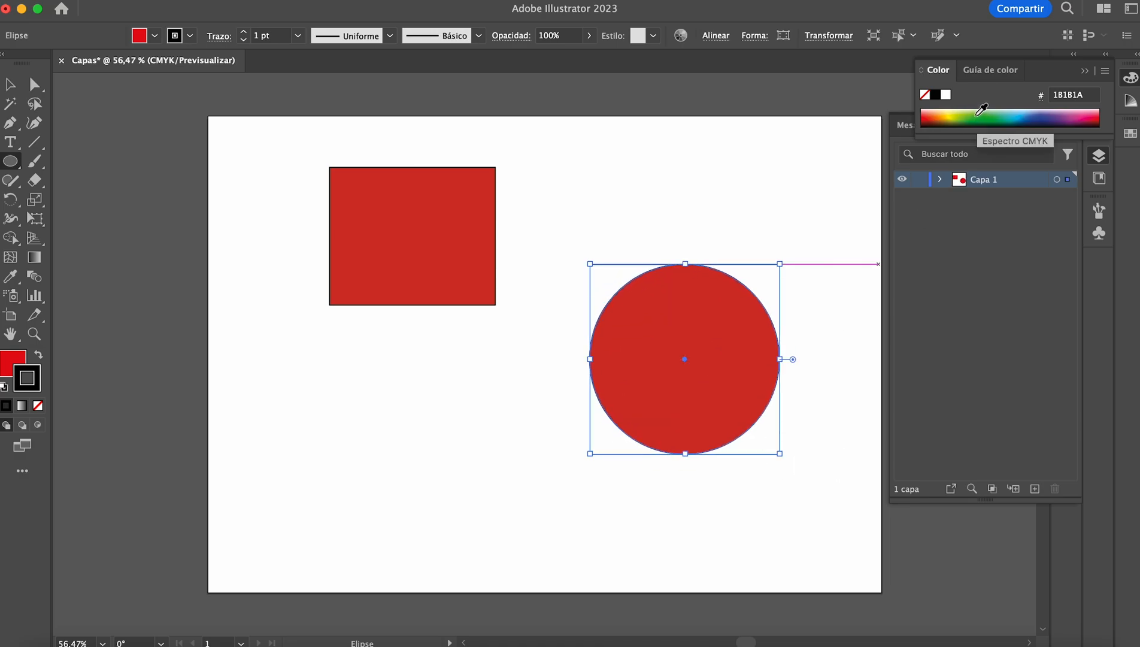
{"action": "left_click", "coordinate": [994, 116]}
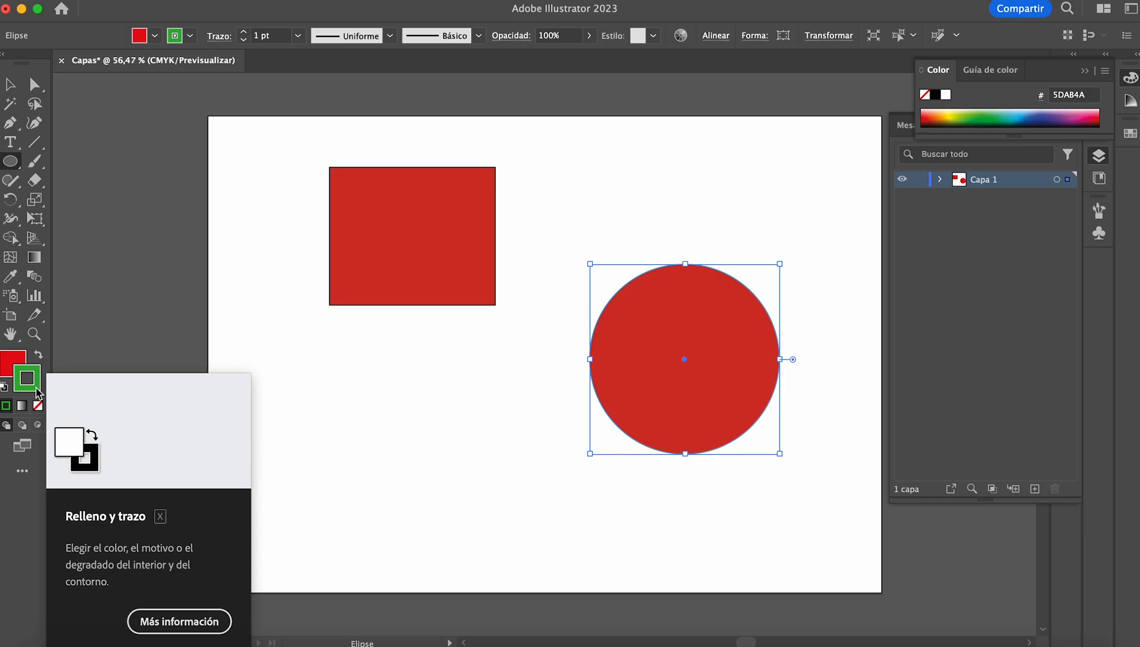
Step: Set the circle's stroke weight to 11 pt
{"action": "left_click", "coordinate": [1084, 71]}
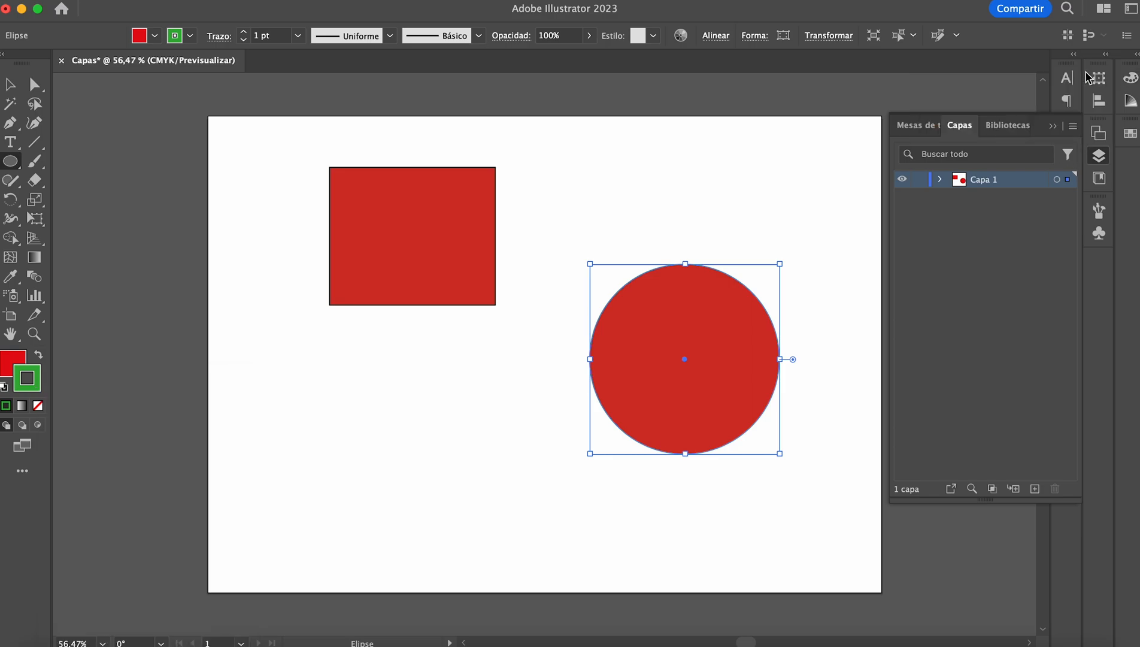
{"action": "left_click", "coordinate": [1055, 127]}
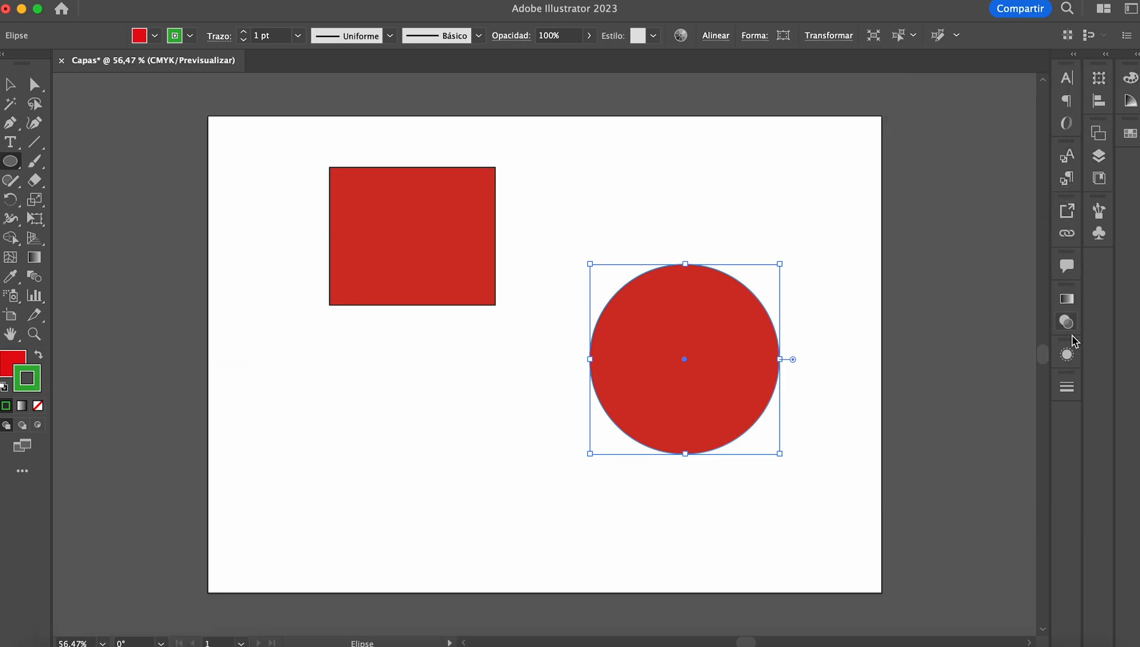
{"action": "left_click", "coordinate": [1067, 387]}
{"action": "left_click", "coordinate": [922, 401]}
{"action": "left_click", "coordinate": [923, 401]}
{"action": "left_click", "coordinate": [923, 400]}
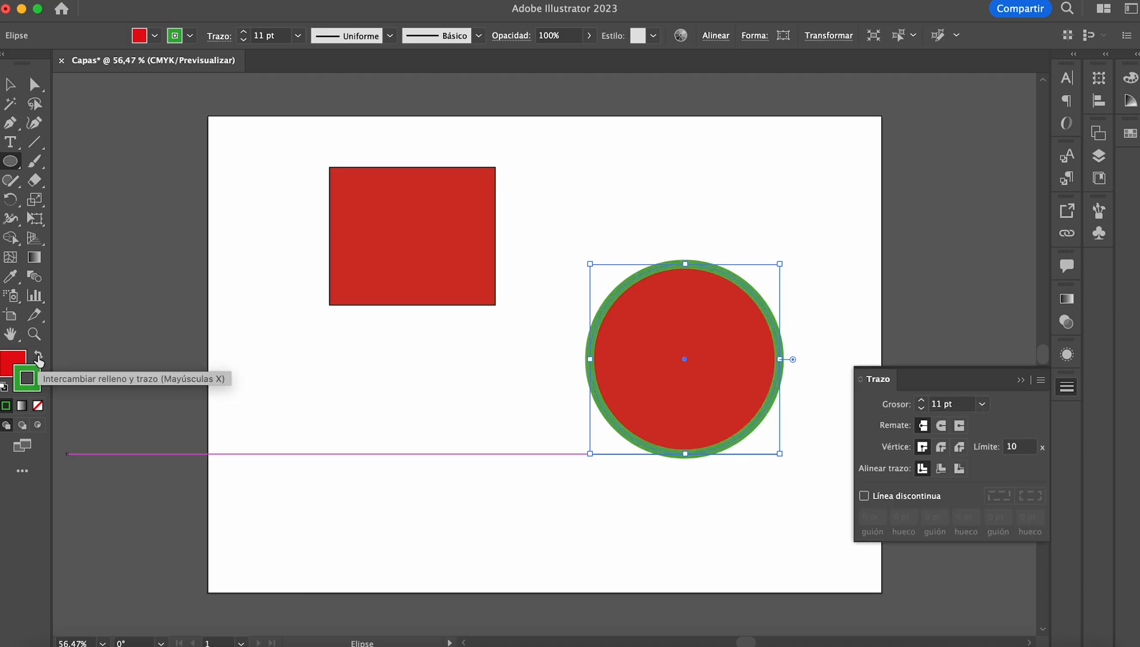
Step: Swap the circle's fill and stroke colours and remove its stroke
{"action": "left_click", "coordinate": [38, 358]}
{"action": "left_click", "coordinate": [38, 406]}
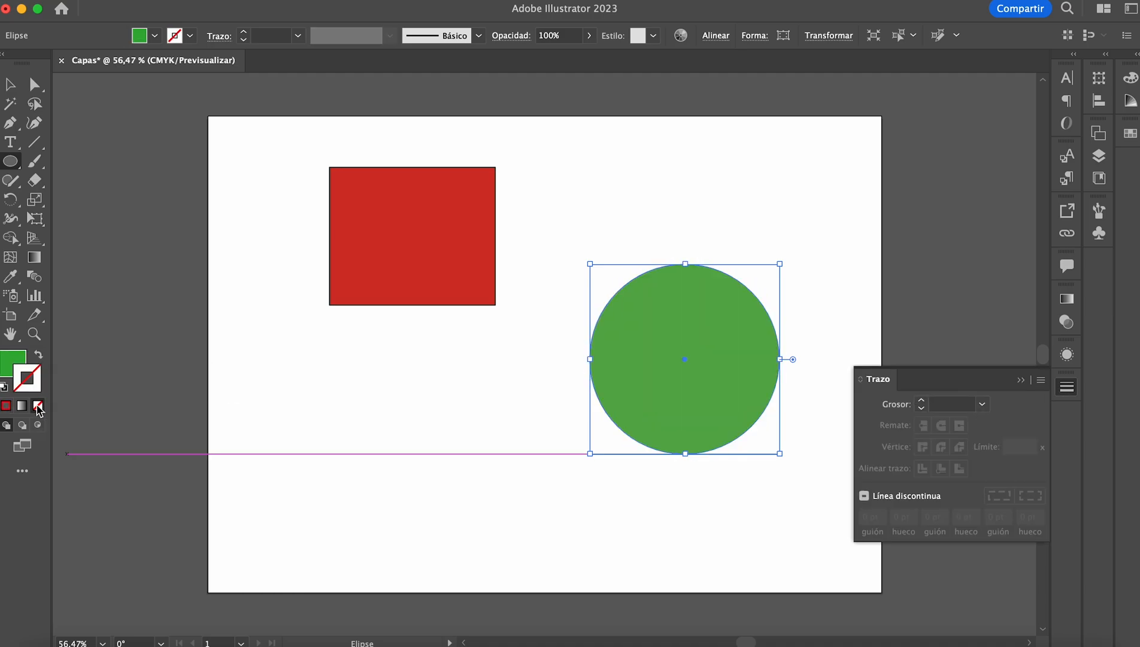
Step: Draw a slightly tilted hexagon over the red rectangle with the Polygon tool
{"action": "left_click", "coordinate": [10, 161]}
{"action": "left_click", "coordinate": [90, 219]}
{"action": "left_click_drag", "start_coordinate": [412, 257], "coordinate": [473, 189]}
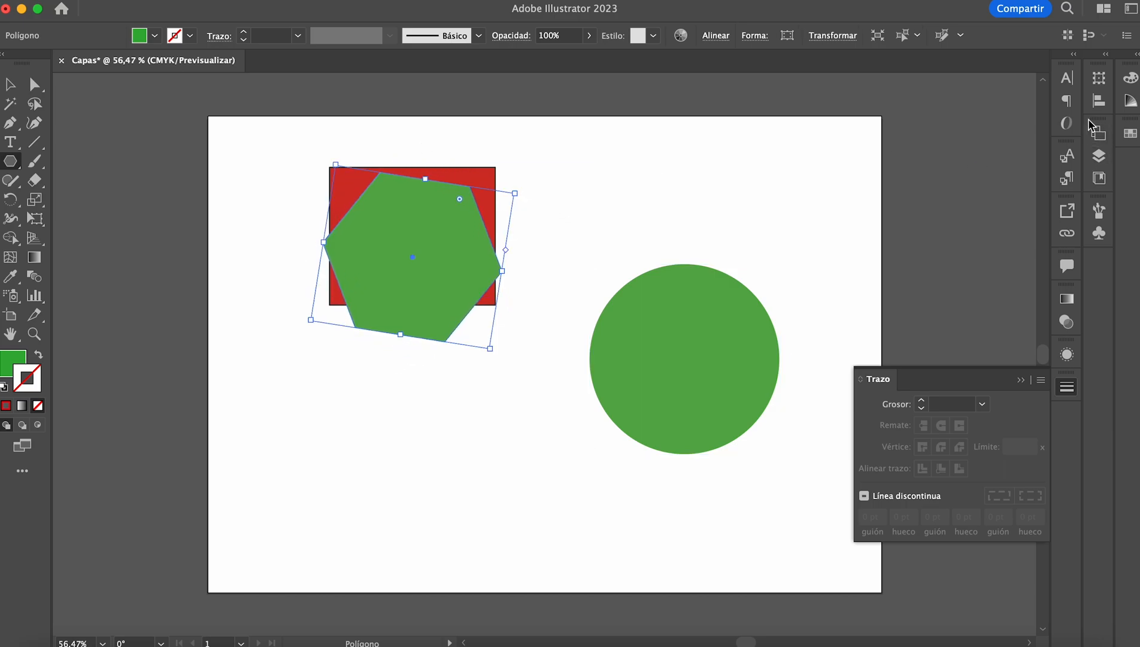
Step: Give the hexagon an orange fill and no stroke
{"action": "left_click", "coordinate": [1130, 134]}
{"action": "left_click", "coordinate": [1085, 176]}
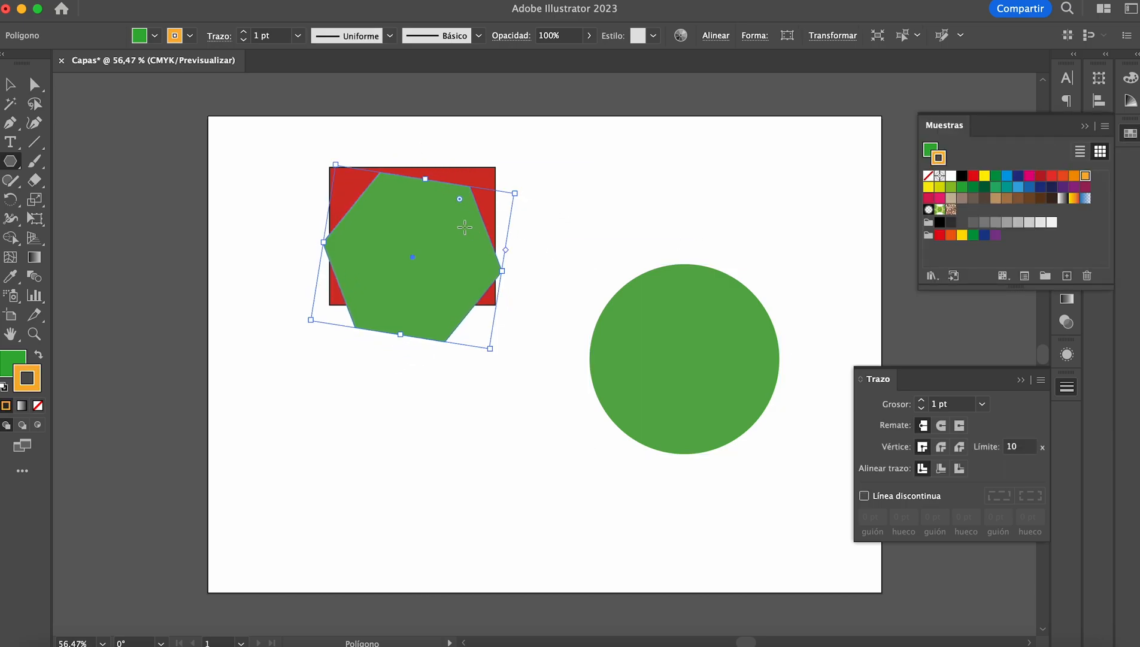
{"action": "left_click", "coordinate": [39, 355]}
{"action": "left_click", "coordinate": [38, 407]}
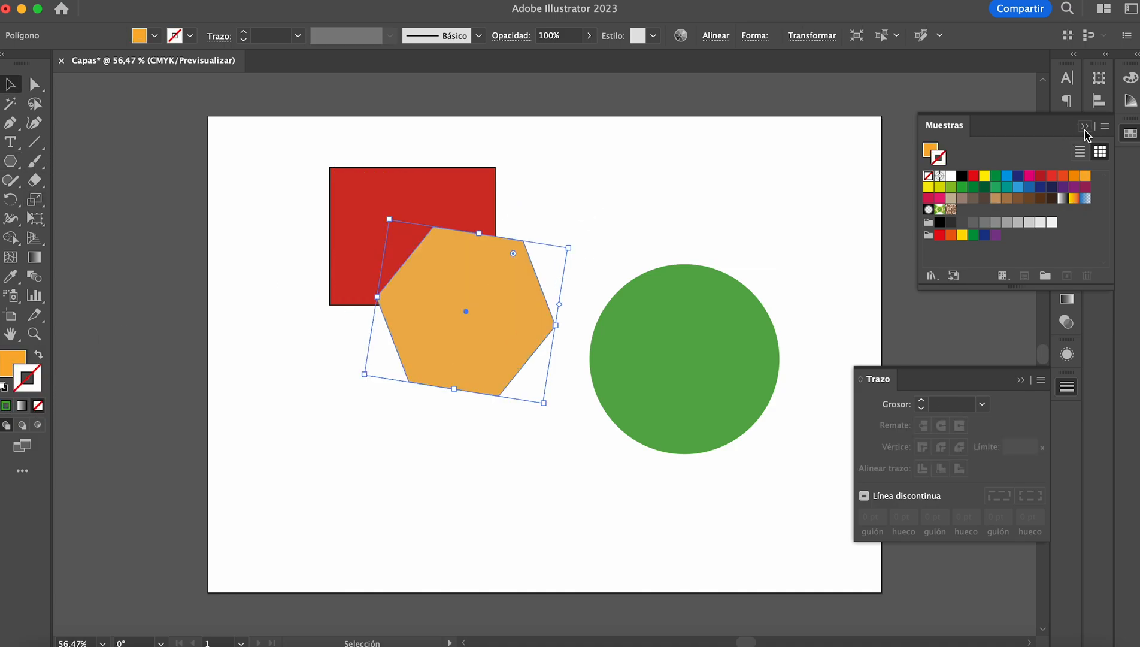
{"action": "left_click", "coordinate": [1085, 127]}
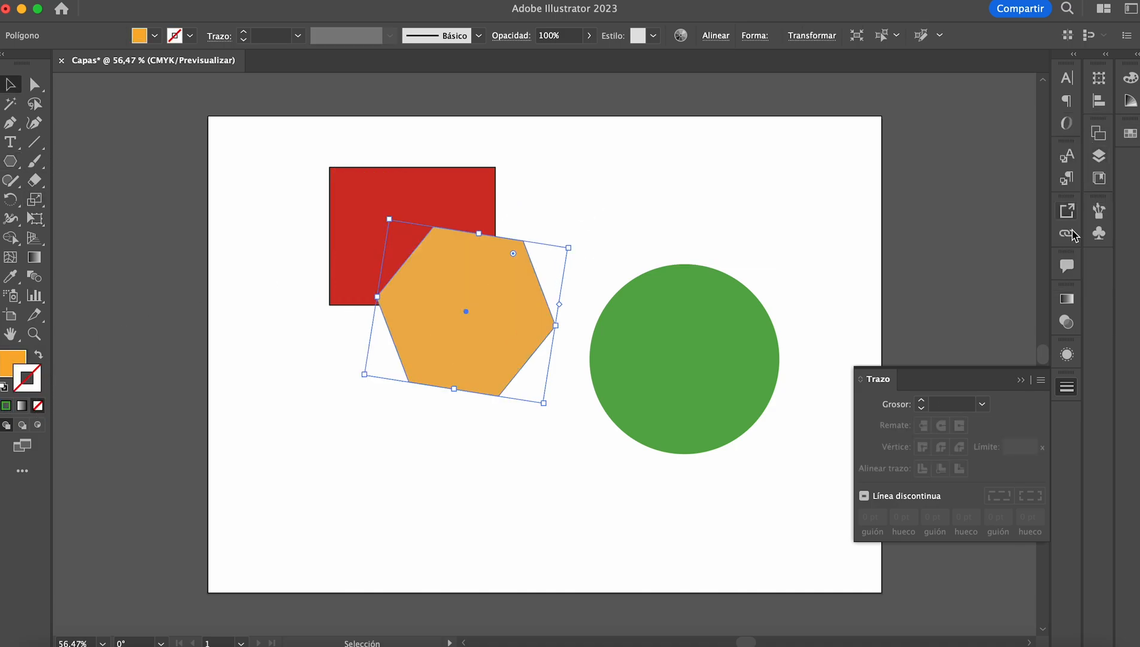
Step: Show the objects inside Capa 1 in the layer list and widen the list so their full names are readable
{"action": "left_click", "coordinate": [1021, 381]}
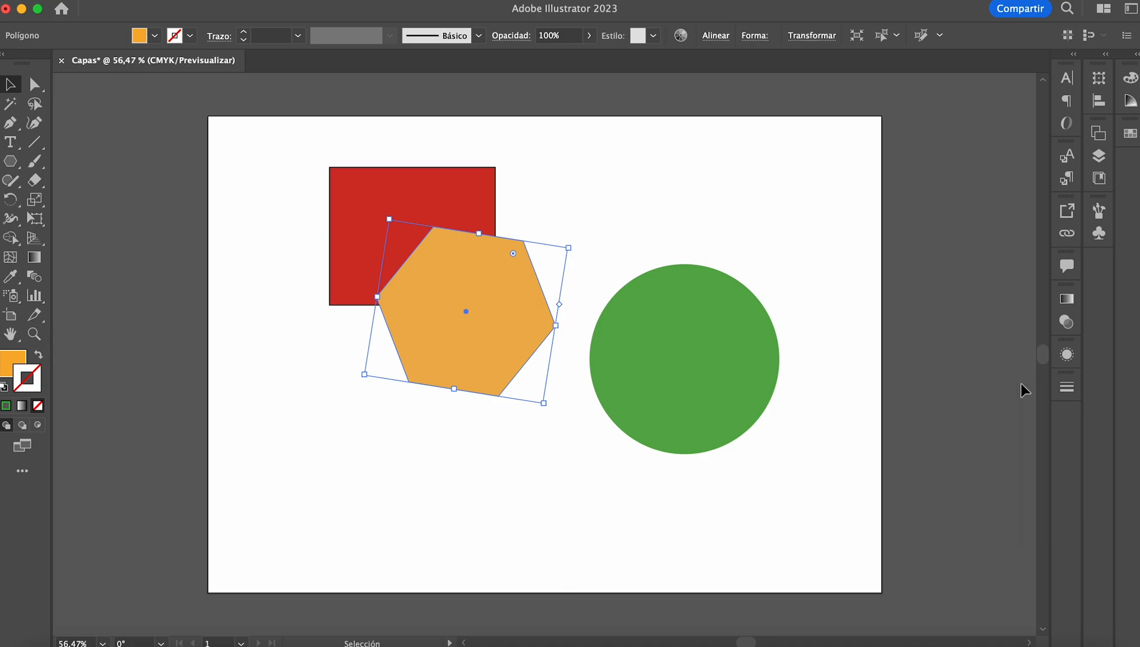
{"action": "left_click", "coordinate": [1101, 156]}
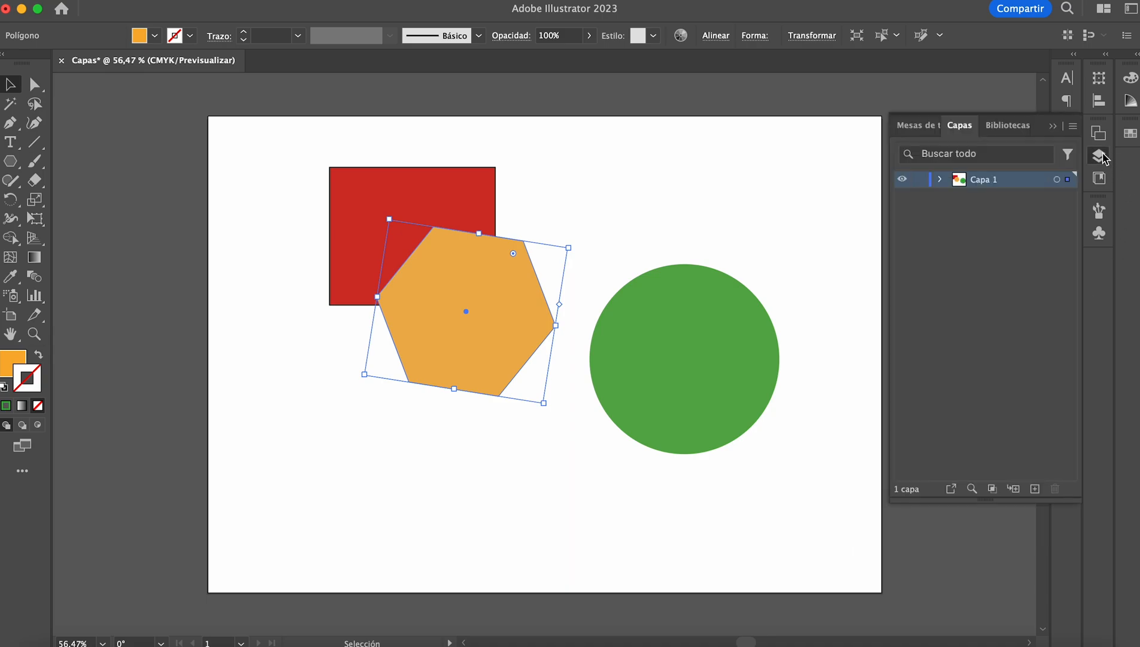
{"action": "left_click", "coordinate": [941, 180]}
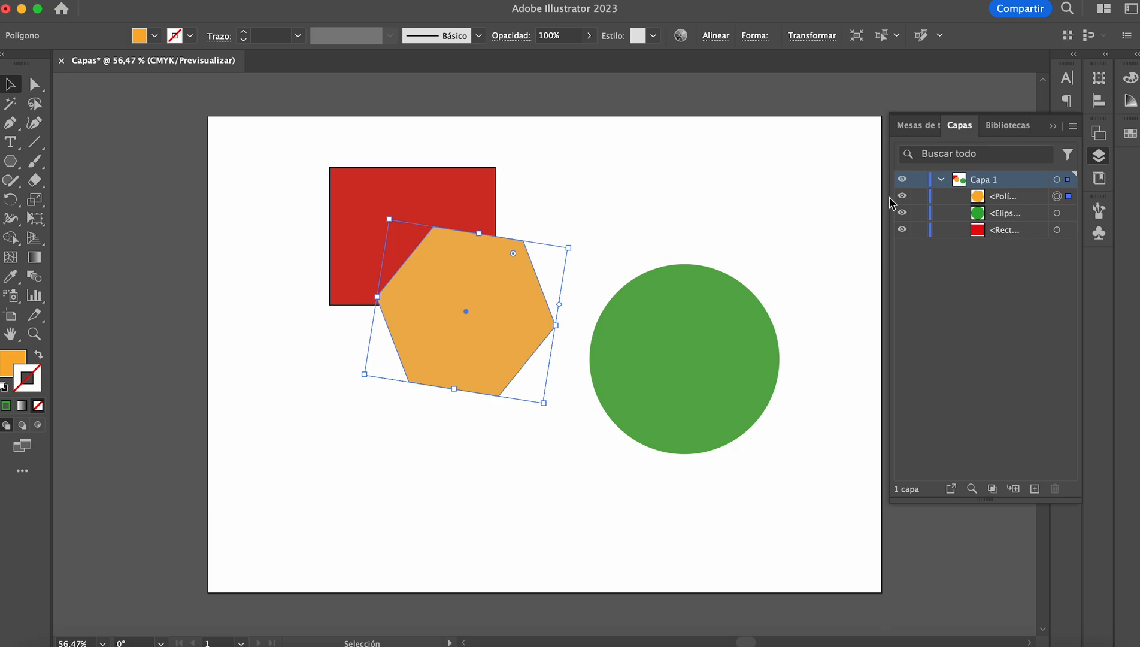
{"action": "left_click_drag", "start_coordinate": [888, 198], "coordinate": [819, 201]}
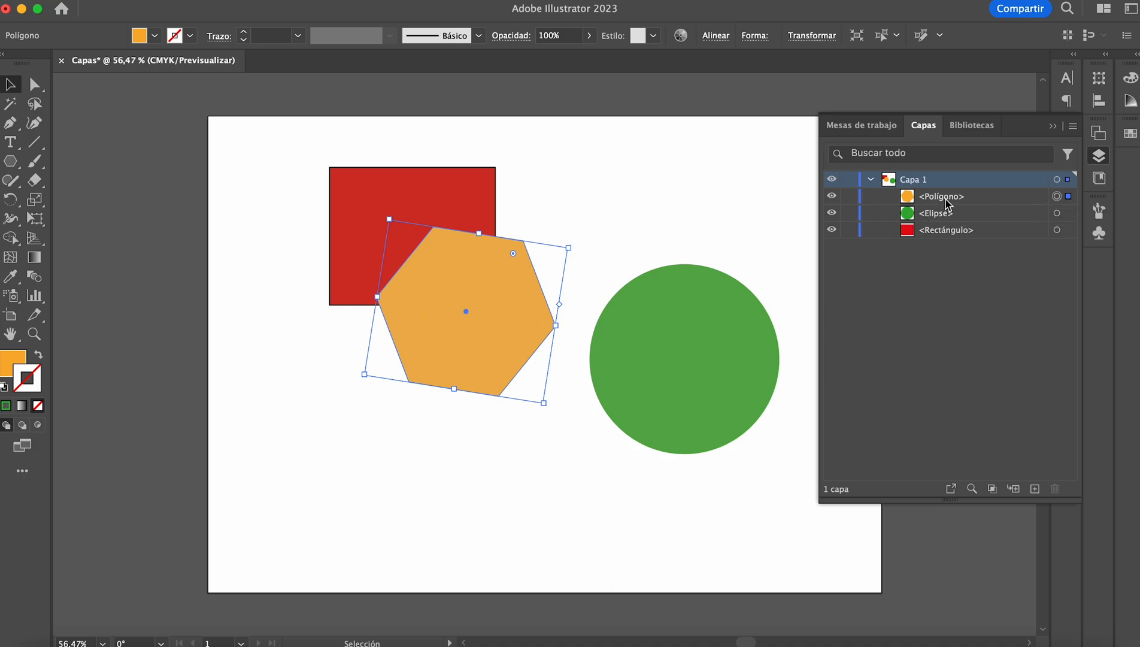
Step: Move the orange hexagon into the empty area below the red rectangle and deselect it
{"action": "left_click_drag", "start_coordinate": [481, 304], "coordinate": [457, 454]}
{"action": "left_click", "coordinate": [713, 242]}
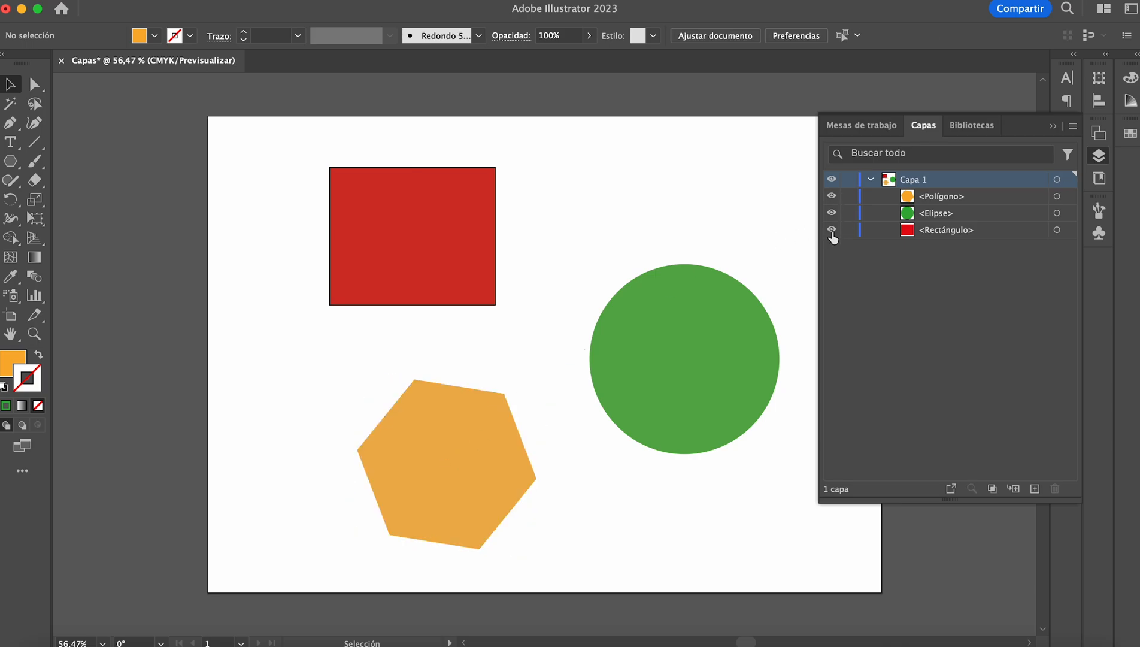
Step: Hide the <Polígono> object and show it again
{"action": "left_click", "coordinate": [832, 197]}
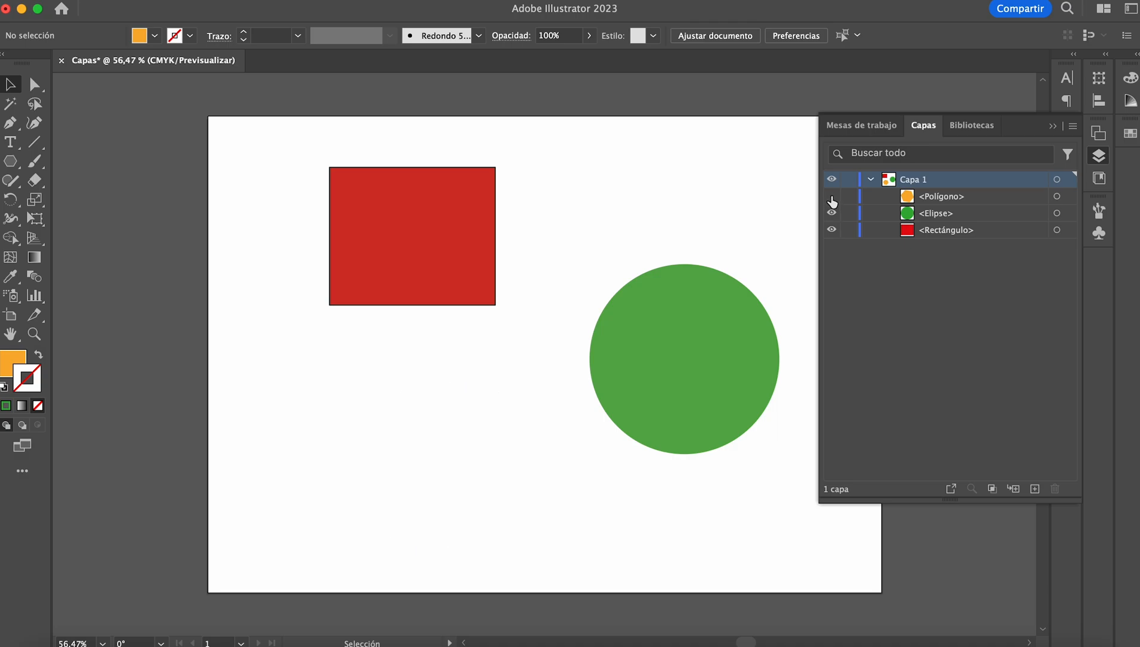
{"action": "left_click", "coordinate": [832, 197]}
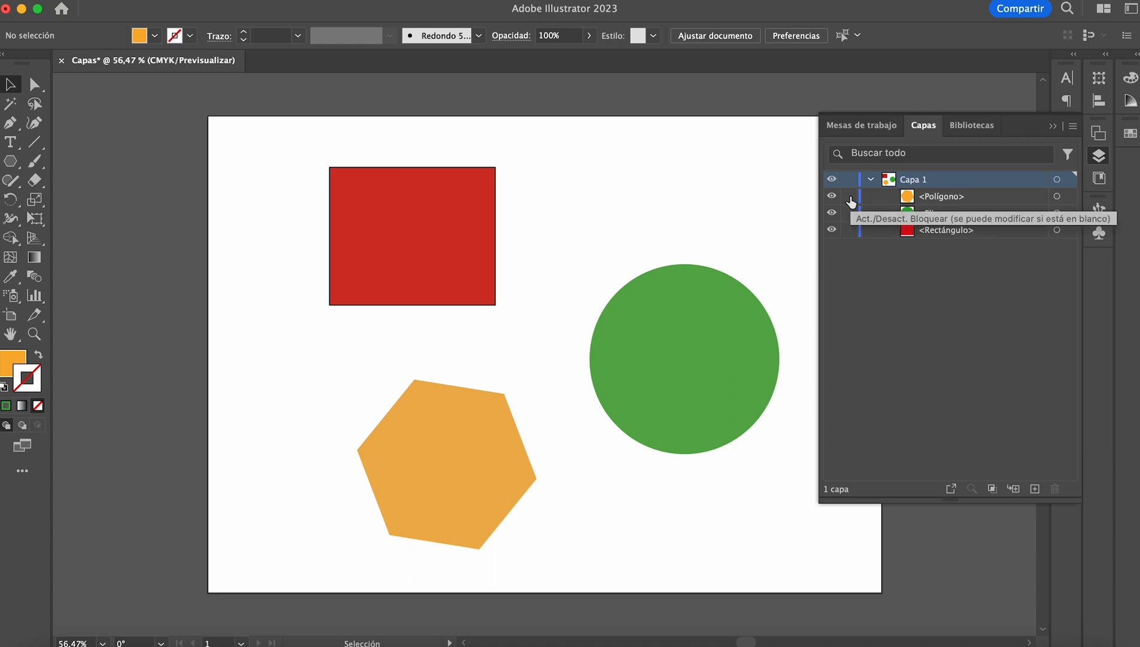
Step: Lock the <Polígono> object, try to move it on the artboard, and unlock it
{"action": "left_click", "coordinate": [850, 197]}
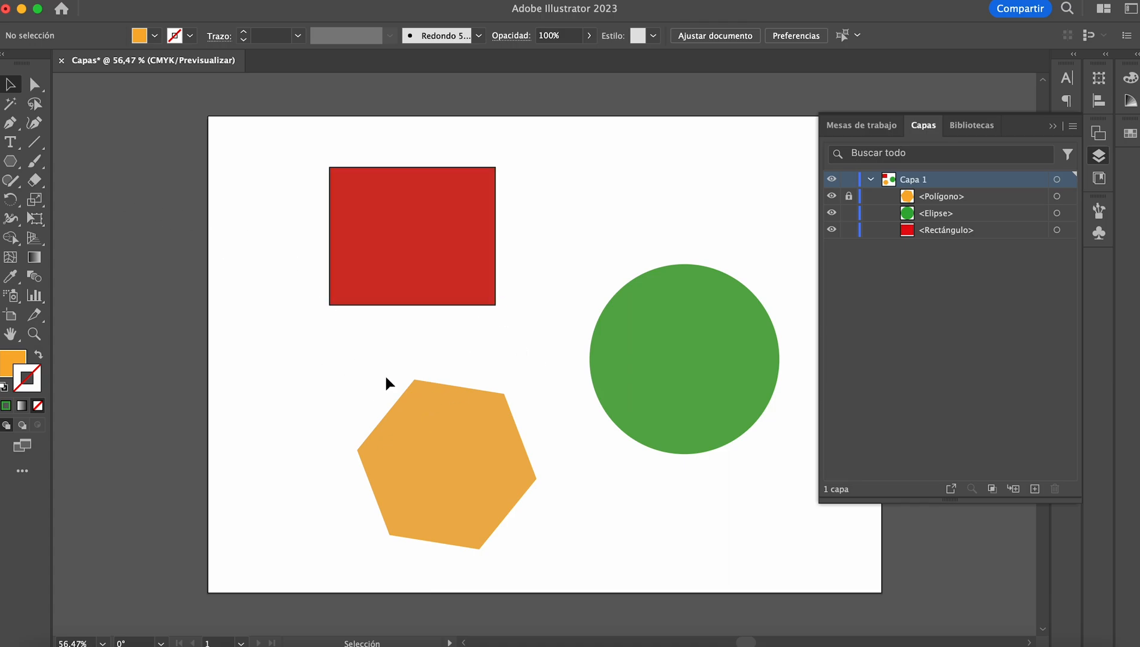
{"action": "left_click_drag", "start_coordinate": [445, 415], "coordinate": [471, 433]}
{"action": "left_click", "coordinate": [850, 196]}
Step: Move the hexagon up so it overlaps the lower-right part of the red rectangle, and deselect it
{"action": "left_click_drag", "start_coordinate": [459, 473], "coordinate": [460, 291]}
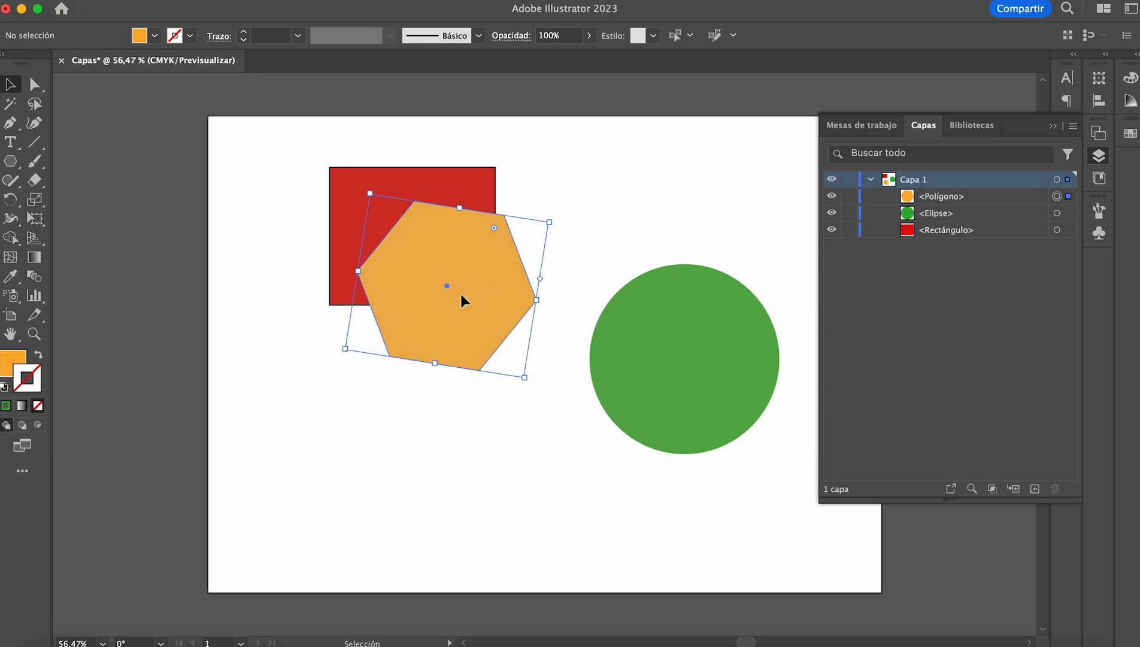
{"action": "left_click", "coordinate": [539, 186]}
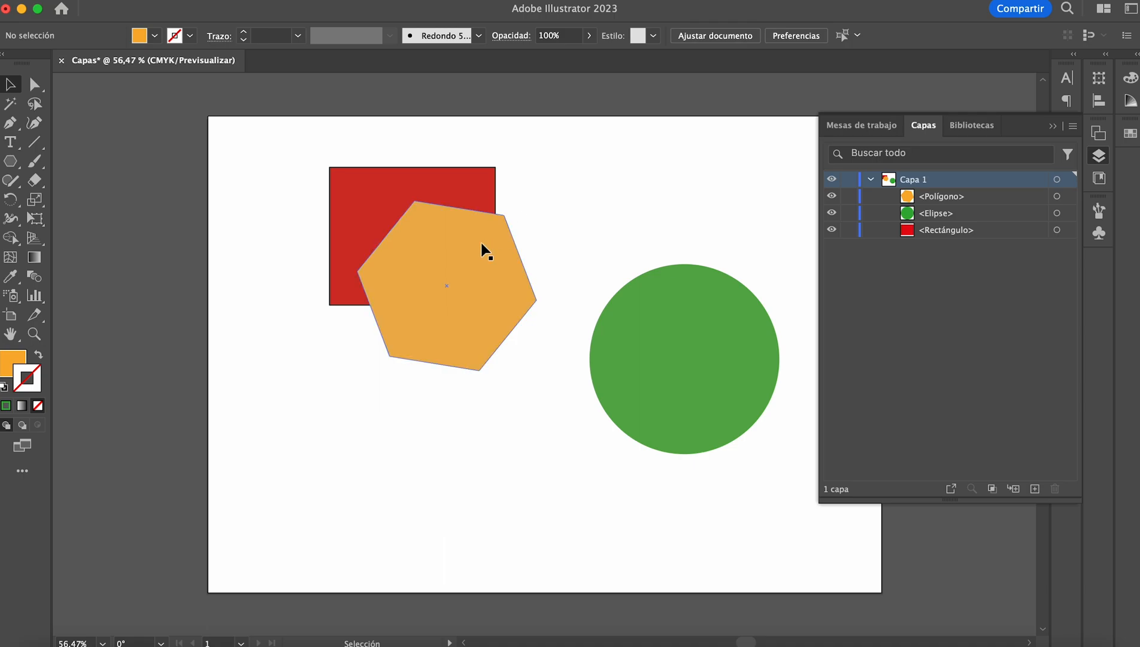
Step: Move <Polígono> to the bottom of the stacking order in Capa 1, beneath <Rectángulo>
{"action": "left_click", "coordinate": [484, 250]}
{"action": "left_click", "coordinate": [550, 193]}
{"action": "left_click_drag", "start_coordinate": [944, 199], "coordinate": [951, 239]}
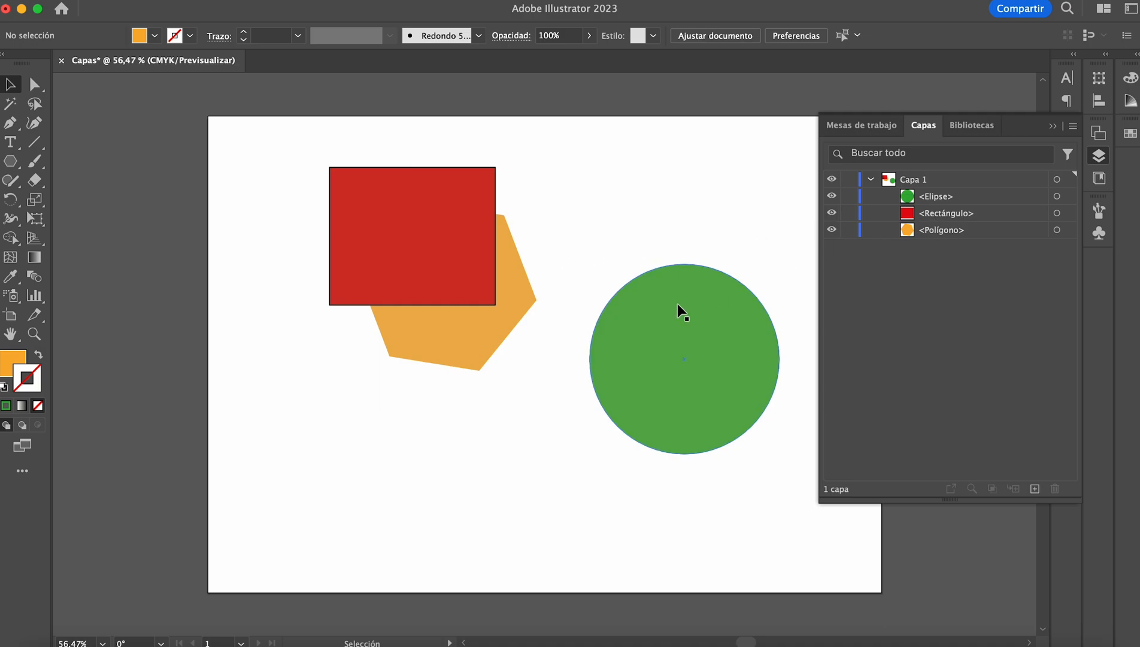
Step: Send the red rectangle to the back with the Enviar detrás arrange command
{"action": "left_click", "coordinate": [458, 258]}
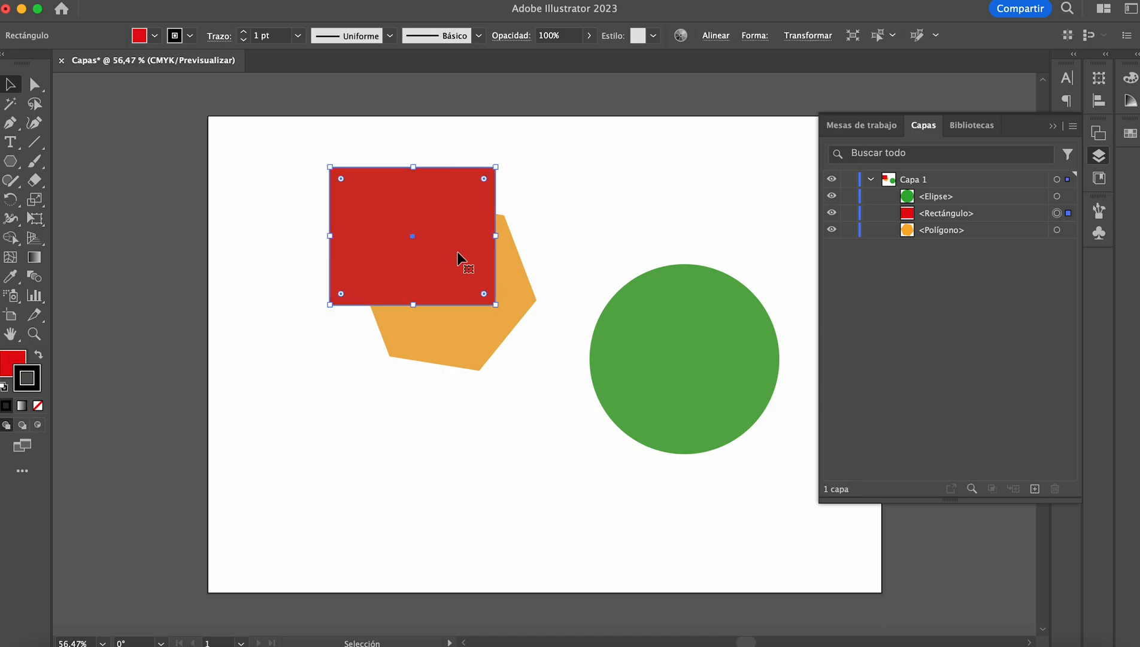
{"action": "right_click", "coordinate": [458, 258]}
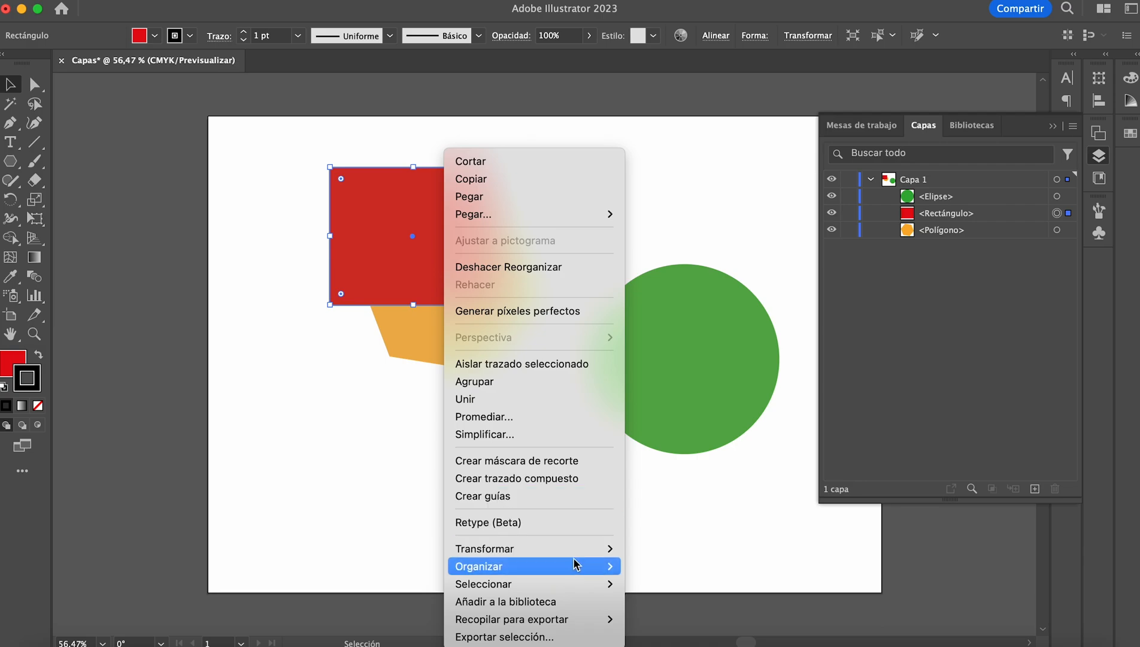
{"action": "mouse_move", "coordinate": [588, 572]}
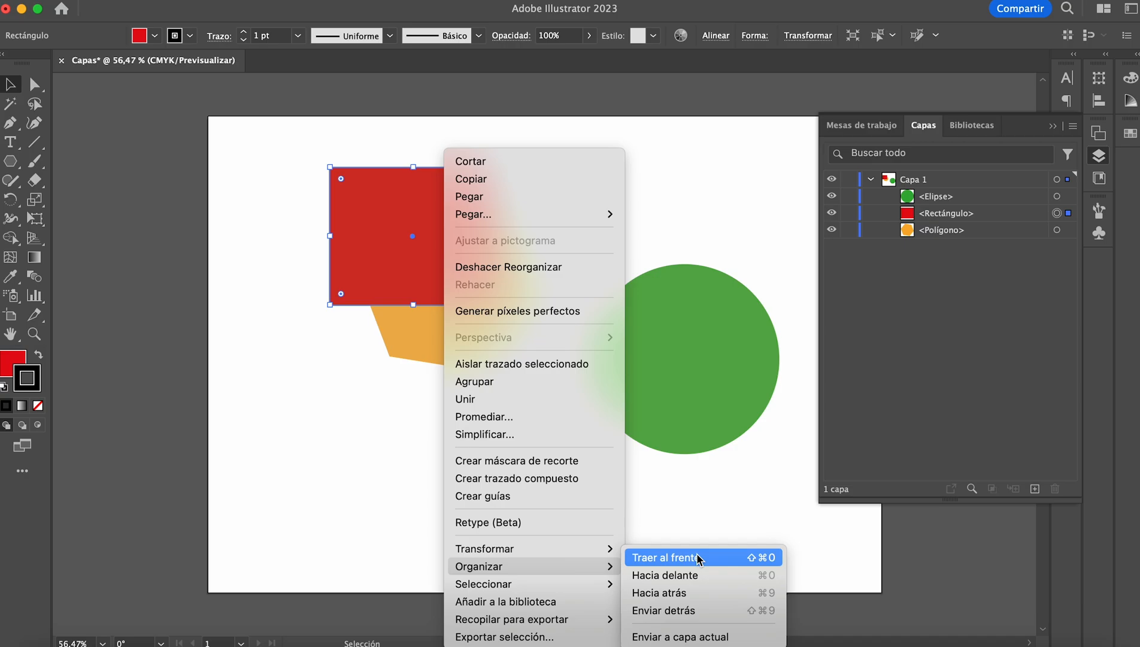
{"action": "left_click", "coordinate": [702, 611]}
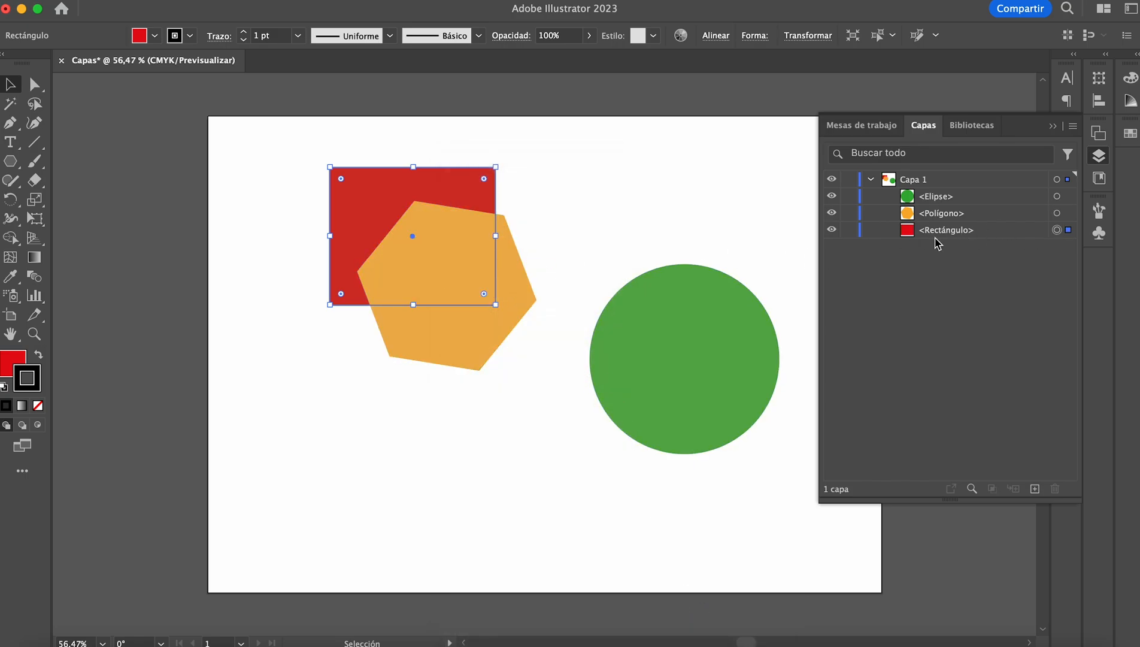
Step: Move <Rectángulo> to the top of Capa 1's stacking order and move the green circle so it overlaps both other shapes
{"action": "left_click_drag", "start_coordinate": [937, 237], "coordinate": [931, 189]}
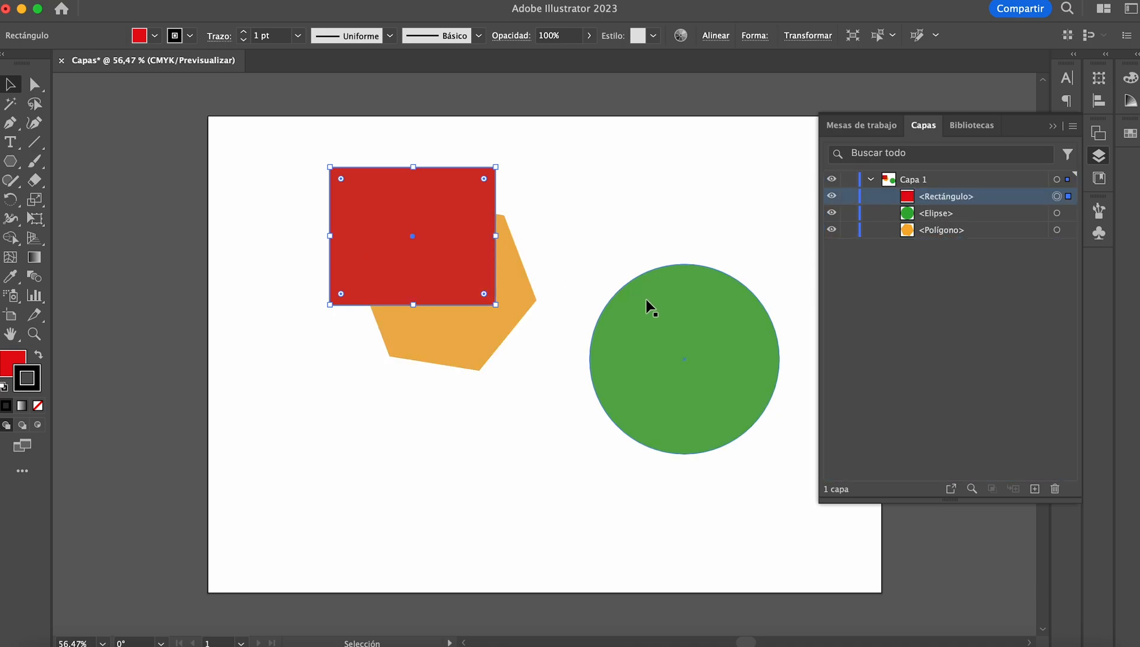
{"action": "left_click_drag", "start_coordinate": [695, 325], "coordinate": [518, 250]}
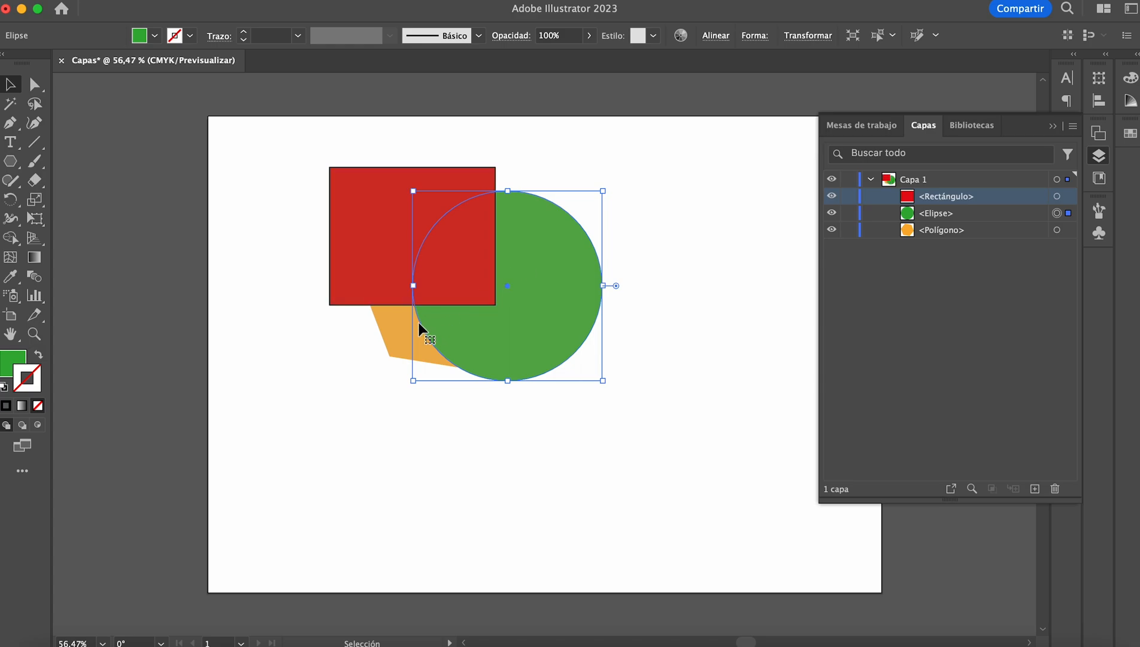
Step: Select the rectangle, the circle and the hexagon in turn to compare their stacking order in Capa 1
{"action": "left_click", "coordinate": [356, 233]}
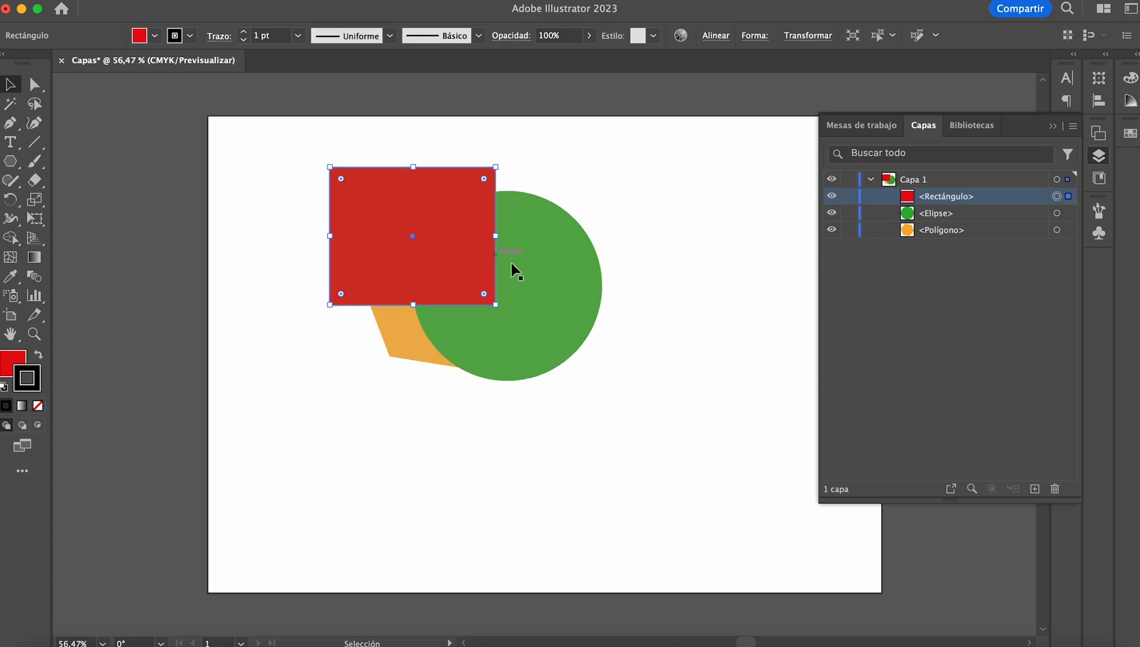
{"action": "left_click", "coordinate": [547, 270]}
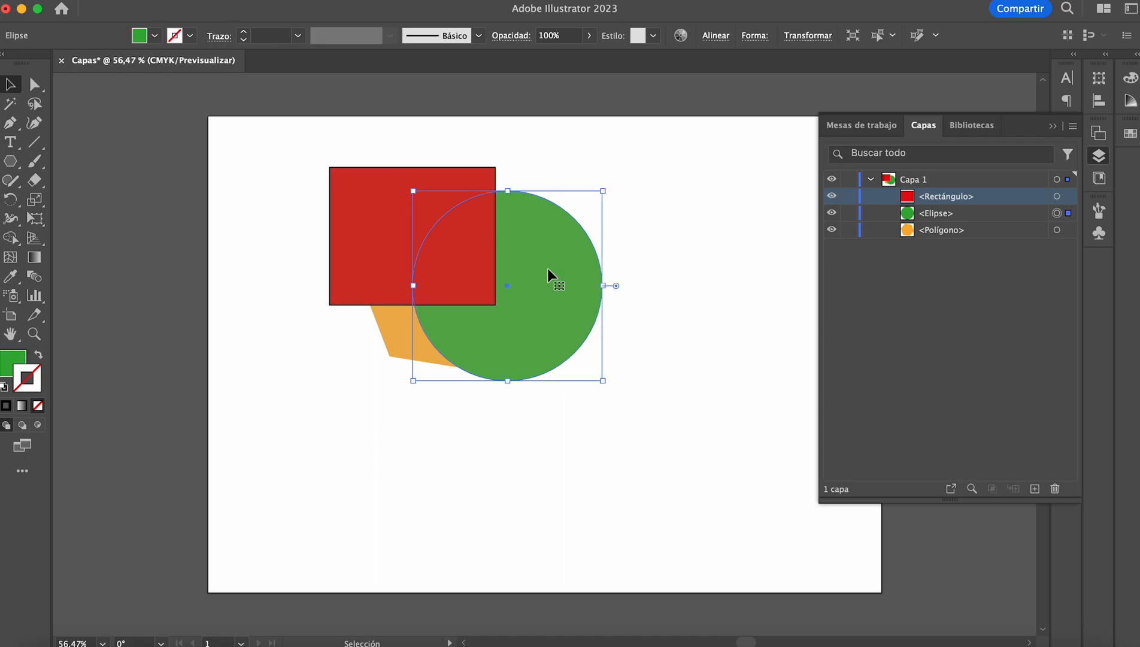
{"action": "left_click", "coordinate": [400, 346]}
{"action": "left_click", "coordinate": [422, 254]}
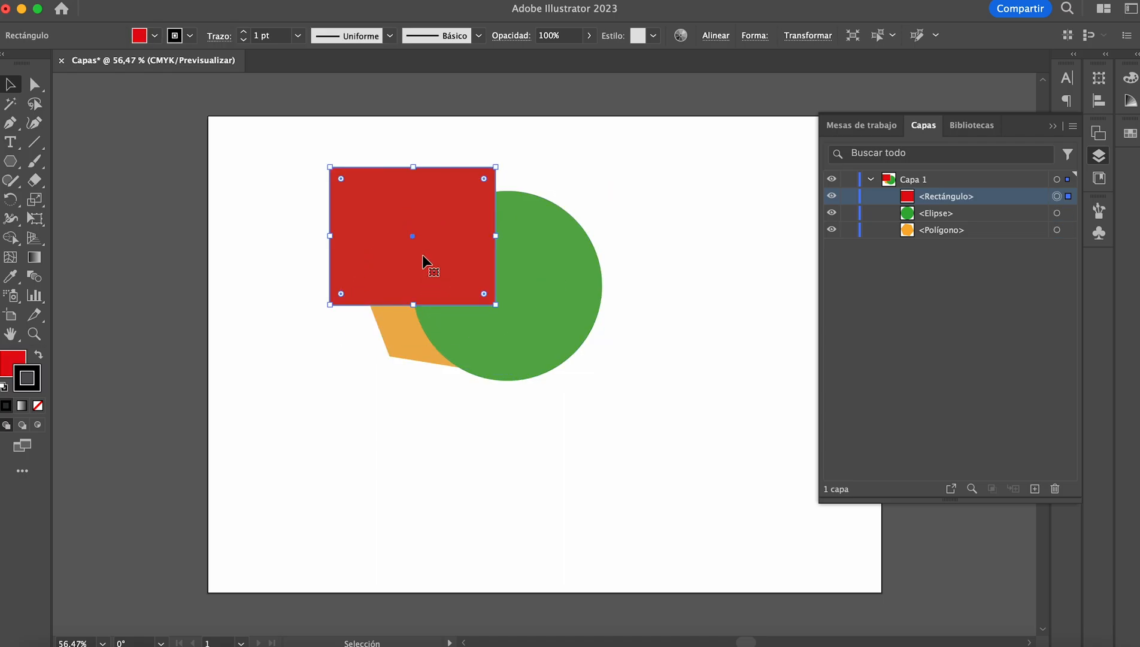
Step: Send the red rectangle one level back with Hacia atrás, and bring the orange hexagon to the front with Traer al frente
{"action": "right_click", "coordinate": [422, 255]}
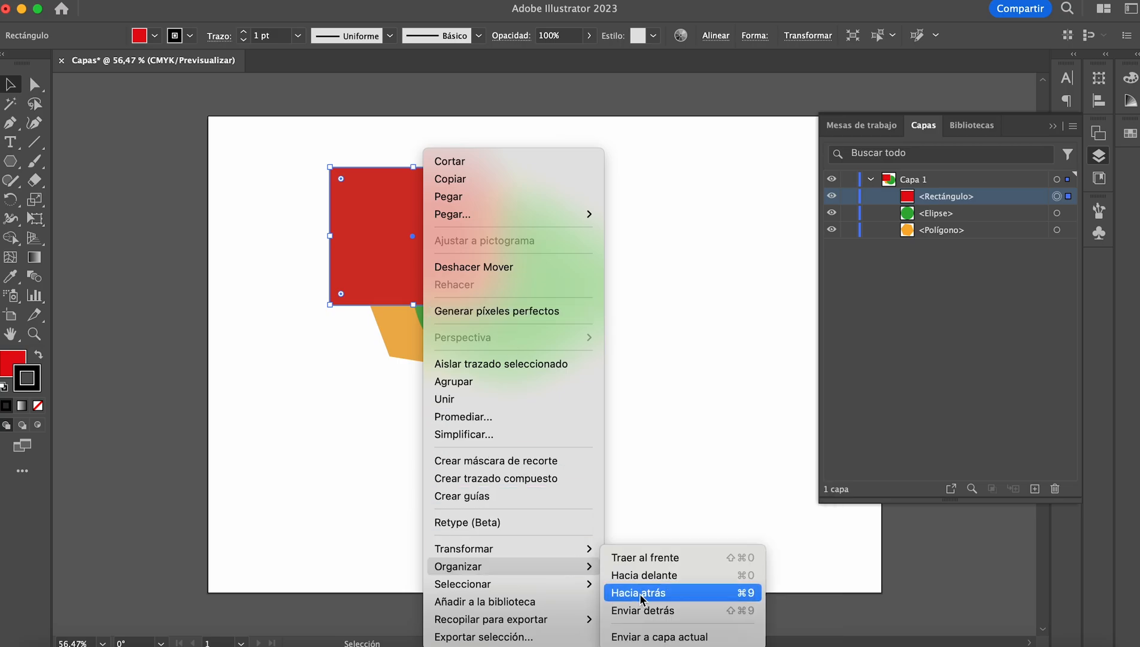
{"action": "left_click", "coordinate": [639, 594]}
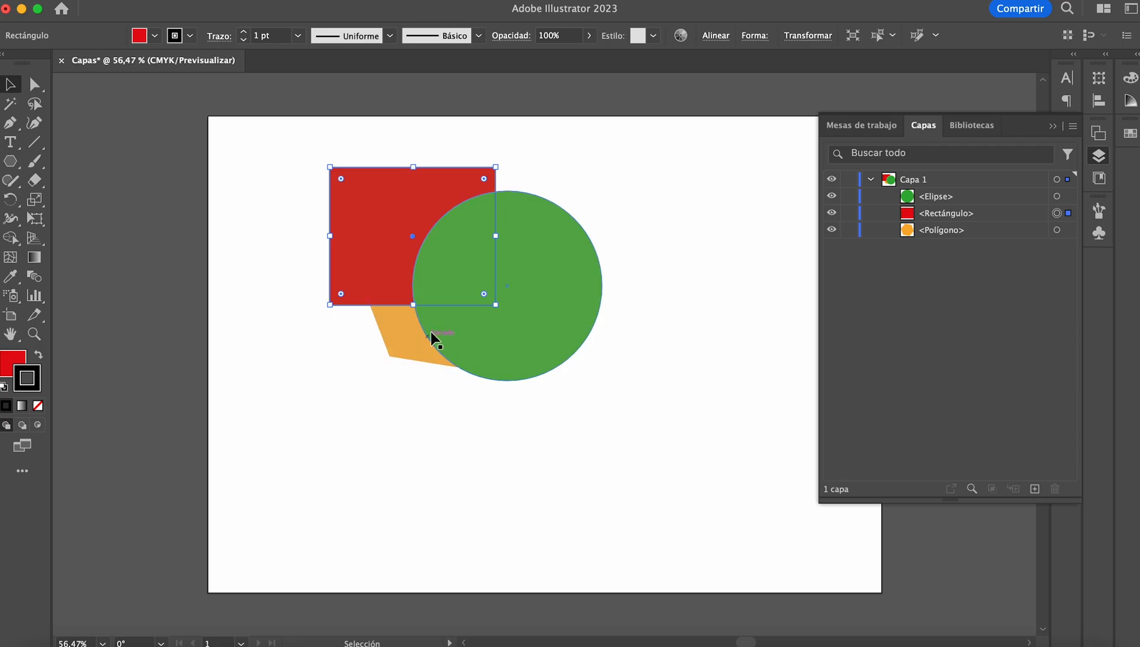
{"action": "left_click", "coordinate": [391, 332]}
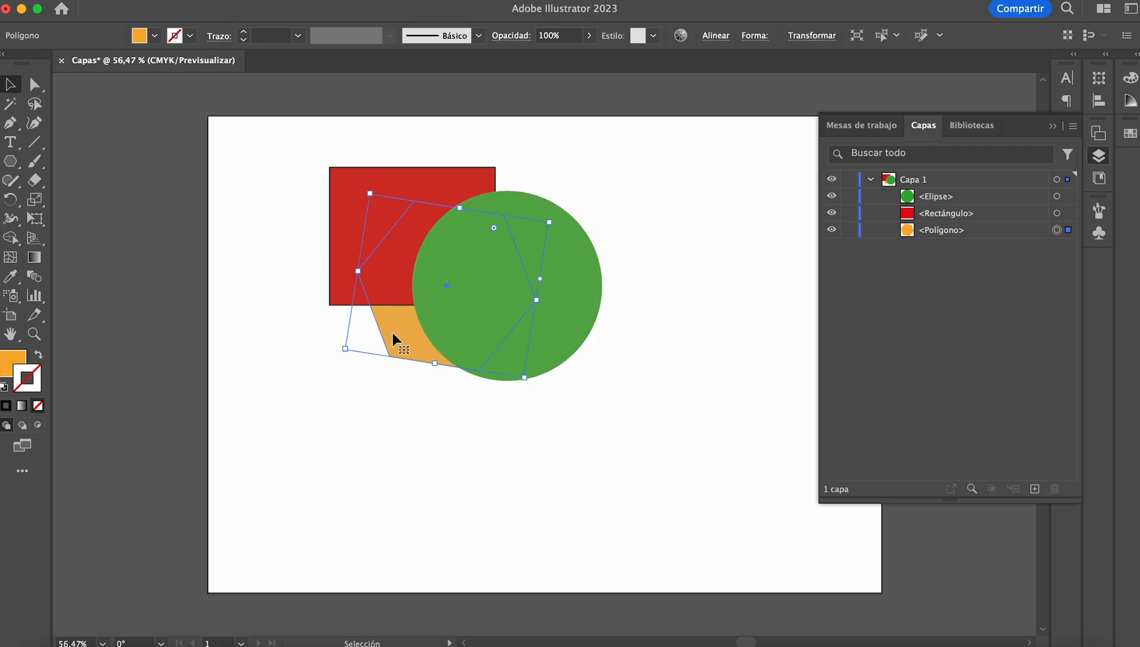
{"action": "right_click", "coordinate": [392, 331]}
{"action": "mouse_move", "coordinate": [491, 566]}
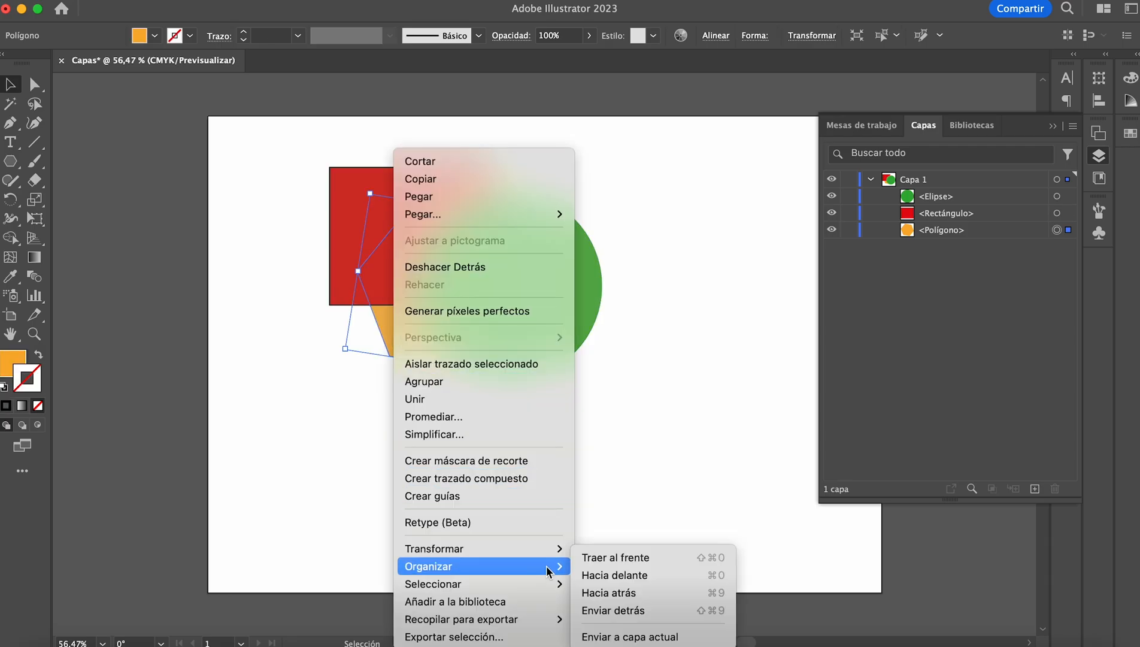
{"action": "left_click", "coordinate": [629, 559]}
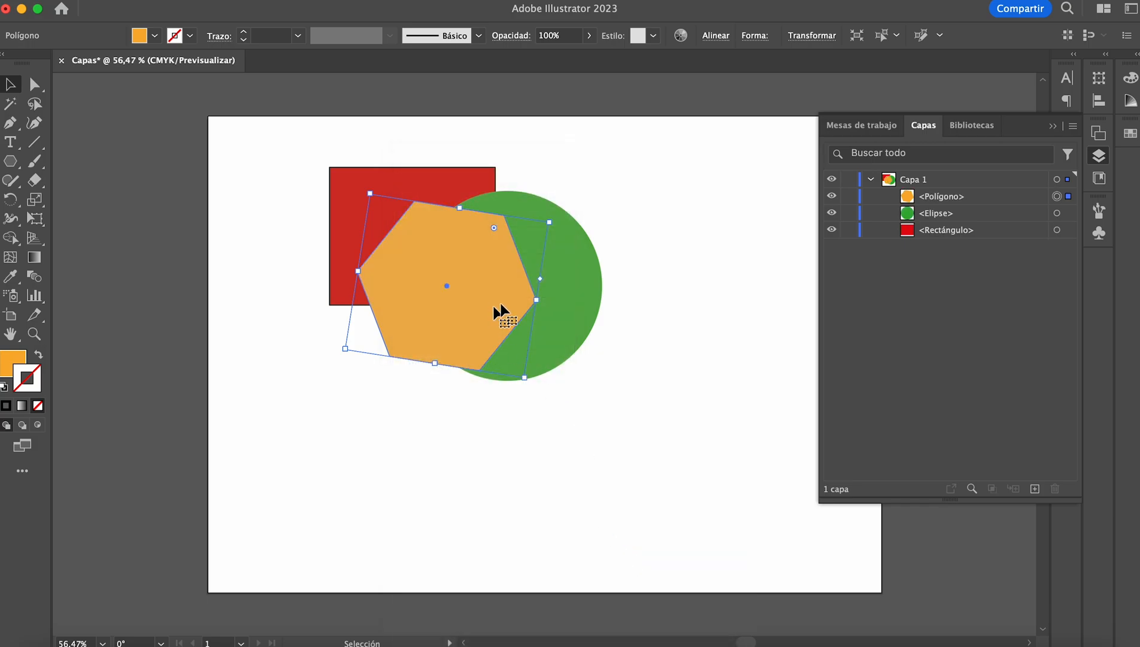
Step: Raise the red rectangle one level in the stacking order with the Hacia delante arrange command
{"action": "left_click", "coordinate": [468, 179]}
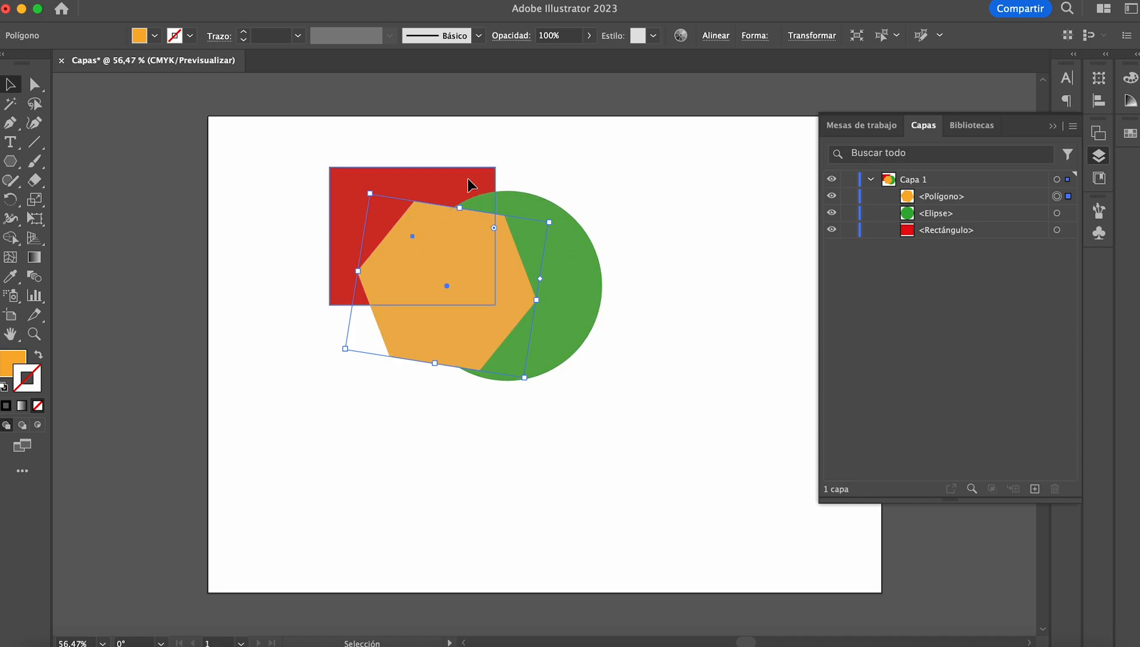
{"action": "right_click", "coordinate": [468, 178]}
{"action": "mouse_move", "coordinate": [629, 566]}
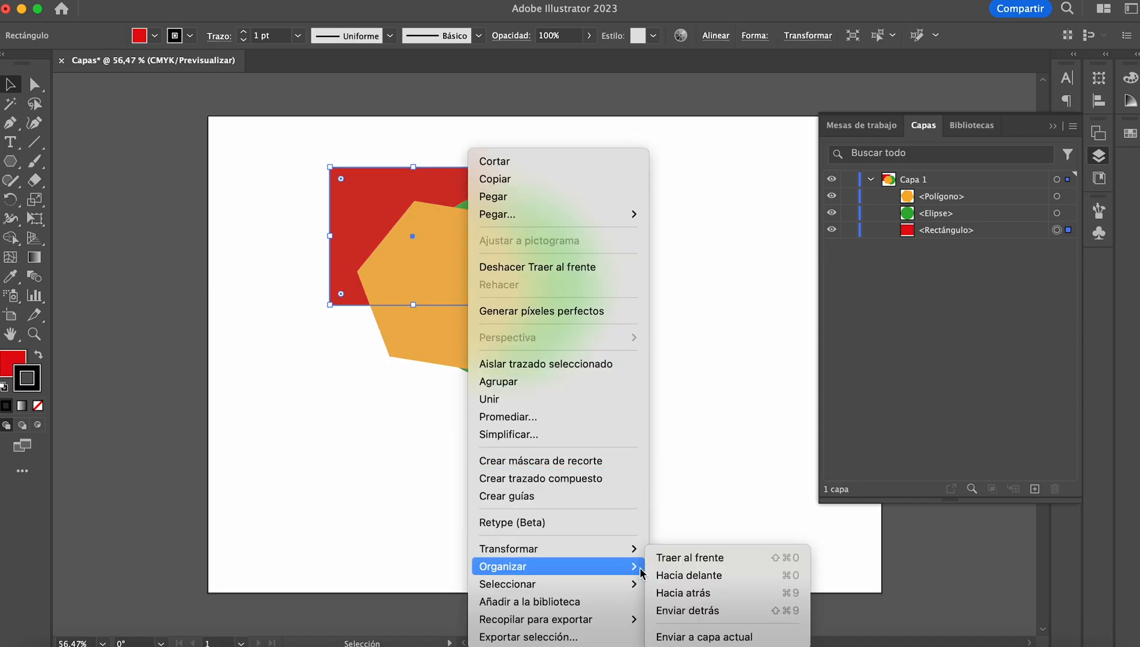
{"action": "left_click", "coordinate": [678, 578]}
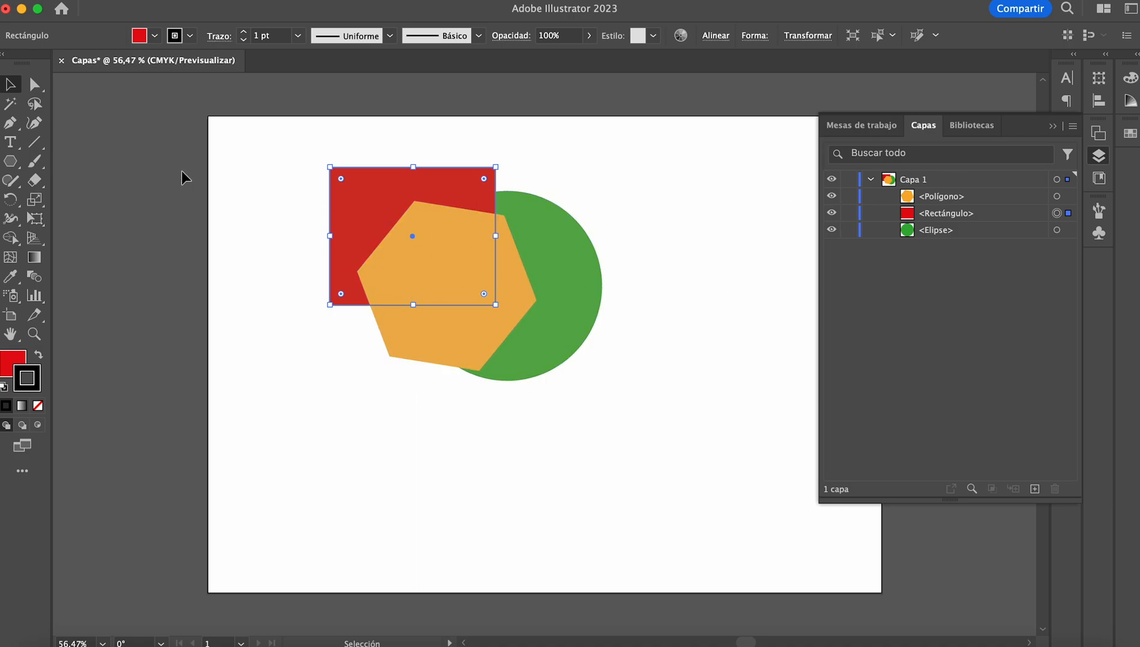
Step: Draw three overlapping red hexagons with black outlines in the empty area beside the existing shapes
{"action": "left_click", "coordinate": [10, 160]}
{"action": "left_click_drag", "start_coordinate": [698, 386], "coordinate": [753, 418]}
{"action": "mouse_move", "coordinate": [755, 294]}
{"action": "left_mouse_down"}
{"action": "mouse_move", "coordinate": [714, 334]}
{"action": "mouse_move", "coordinate": [733, 321]}
{"action": "mouse_move", "coordinate": [752, 353]}
{"action": "left_mouse_up"}
{"action": "mouse_move", "coordinate": [753, 420]}
{"action": "left_mouse_down"}
{"action": "mouse_move", "coordinate": [797, 358]}
{"action": "mouse_move", "coordinate": [794, 383]}
{"action": "mouse_move", "coordinate": [811, 385]}
{"action": "mouse_move", "coordinate": [773, 376]}
{"action": "left_mouse_up"}
{"action": "key", "text": "v"}
{"action": "mouse_move", "coordinate": [737, 291]}
{"action": "left_mouse_down"}
{"action": "mouse_move", "coordinate": [727, 289]}
{"action": "mouse_move", "coordinate": [740, 287]}
{"action": "mouse_move", "coordinate": [736, 277]}
{"action": "left_mouse_up"}
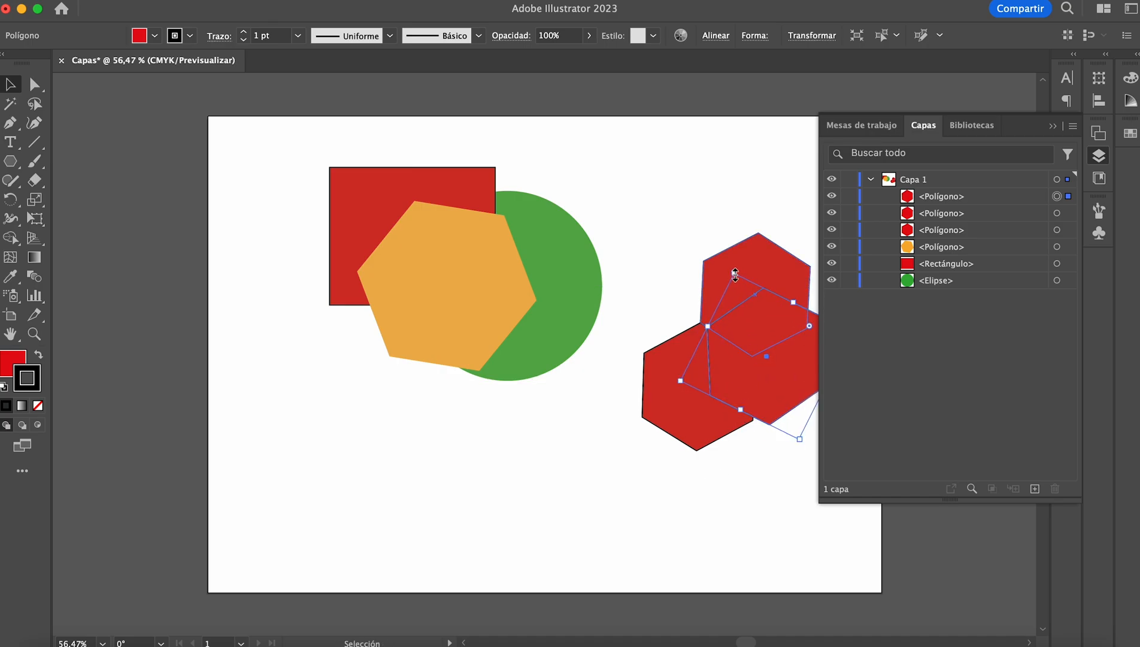
Step: Widen the lower-left red hexagon slightly and adjust its position beside the other two red hexagons
{"action": "scroll", "coordinate": [735, 276], "scroll_direction": "right", "scroll_amount": 5}
{"action": "scroll", "coordinate": [735, 277], "scroll_direction": "down", "scroll_amount": 1}
{"action": "left_click", "coordinate": [643, 479]}
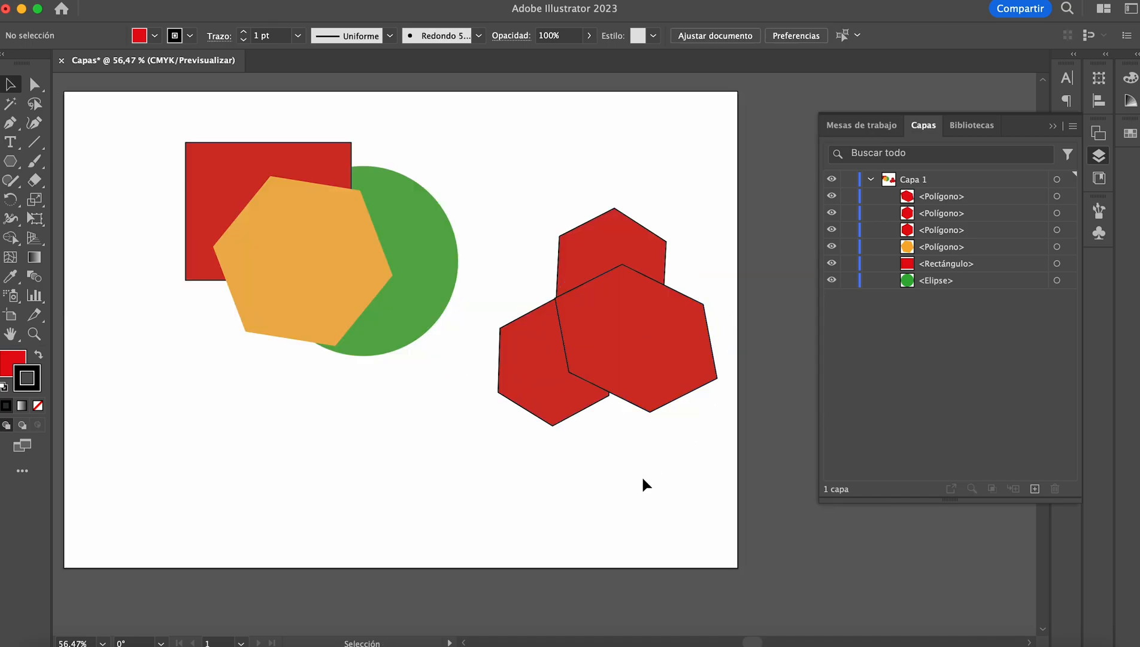
{"action": "left_click", "coordinate": [595, 400]}
{"action": "left_click_drag", "start_coordinate": [610, 363], "coordinate": [623, 366]}
{"action": "left_click_drag", "start_coordinate": [537, 330], "coordinate": [533, 326]}
{"action": "left_click", "coordinate": [526, 177]}
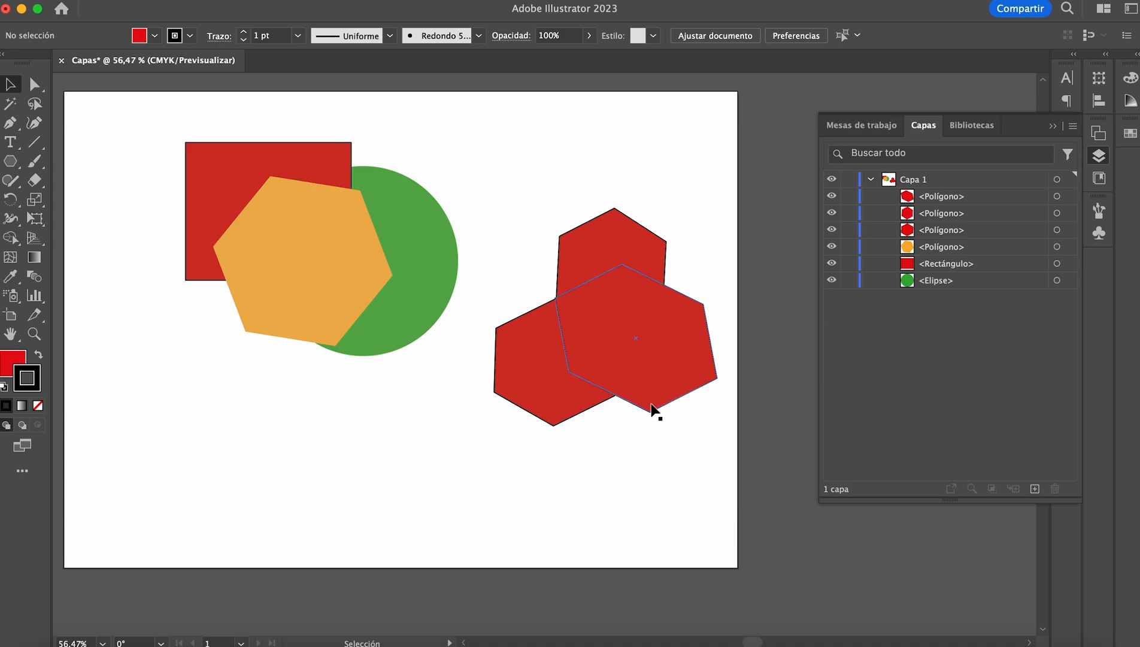
Step: Add a new layer above Capa 1, move the three red hexagons into it individually and expand its contents
{"action": "left_click", "coordinate": [1035, 488]}
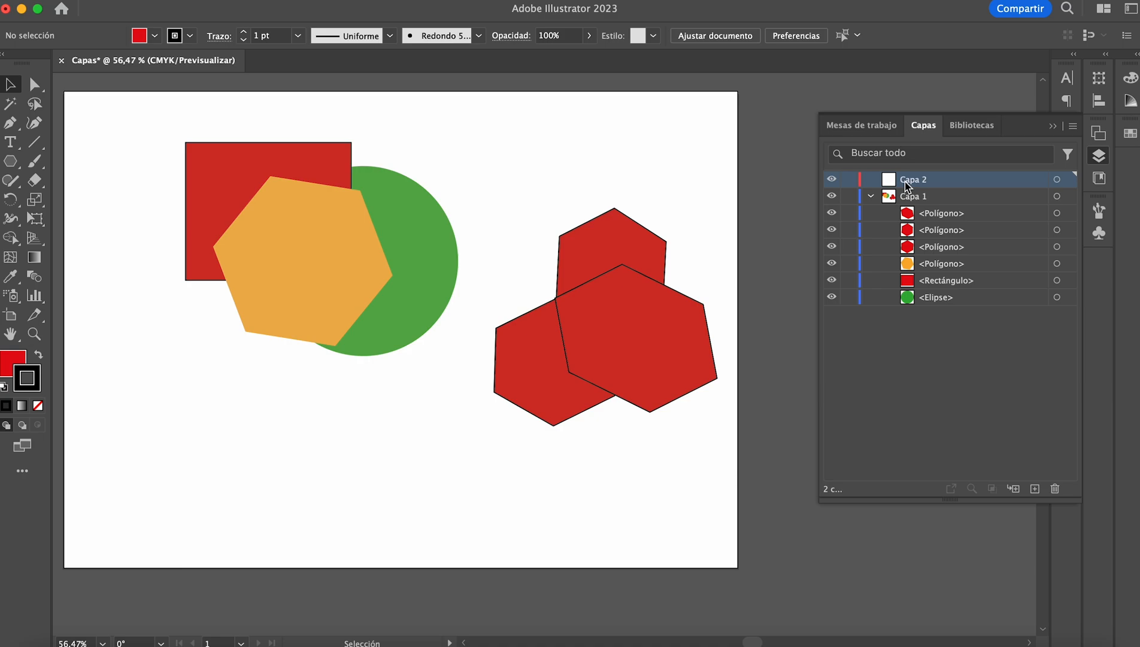
{"action": "left_click", "coordinate": [929, 221]}
{"action": "mouse_move", "coordinate": [928, 217]}
{"action": "left_mouse_down"}
{"action": "mouse_move", "coordinate": [919, 179]}
{"action": "mouse_move", "coordinate": [933, 210]}
{"action": "mouse_move", "coordinate": [932, 182]}
{"action": "left_mouse_up"}
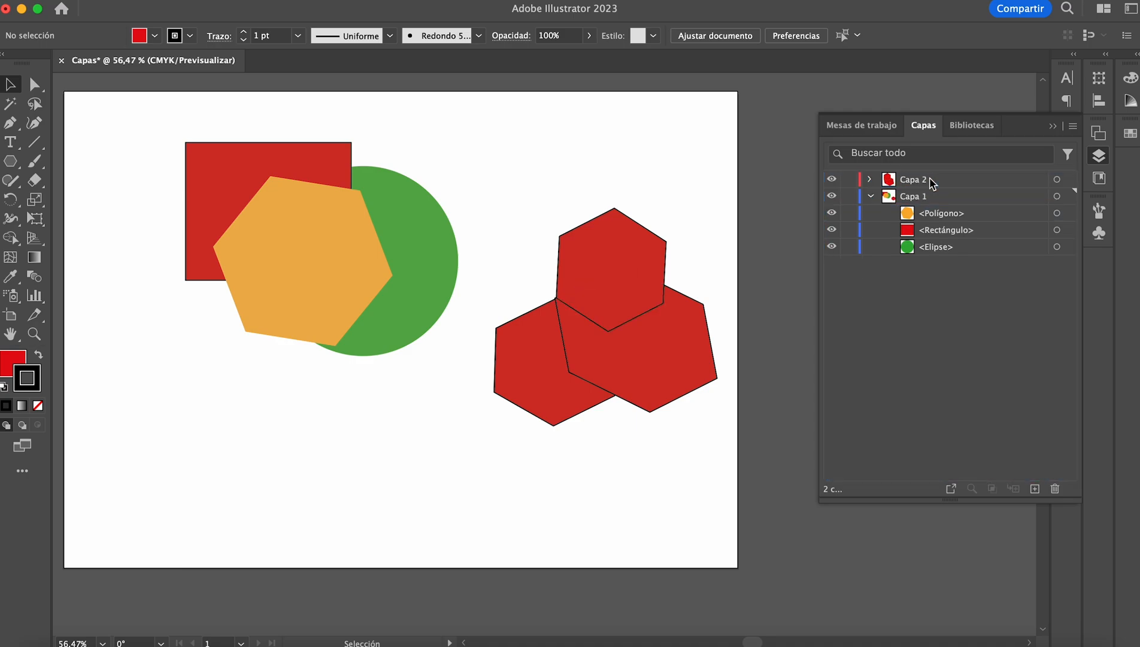
{"action": "left_click", "coordinate": [870, 180]}
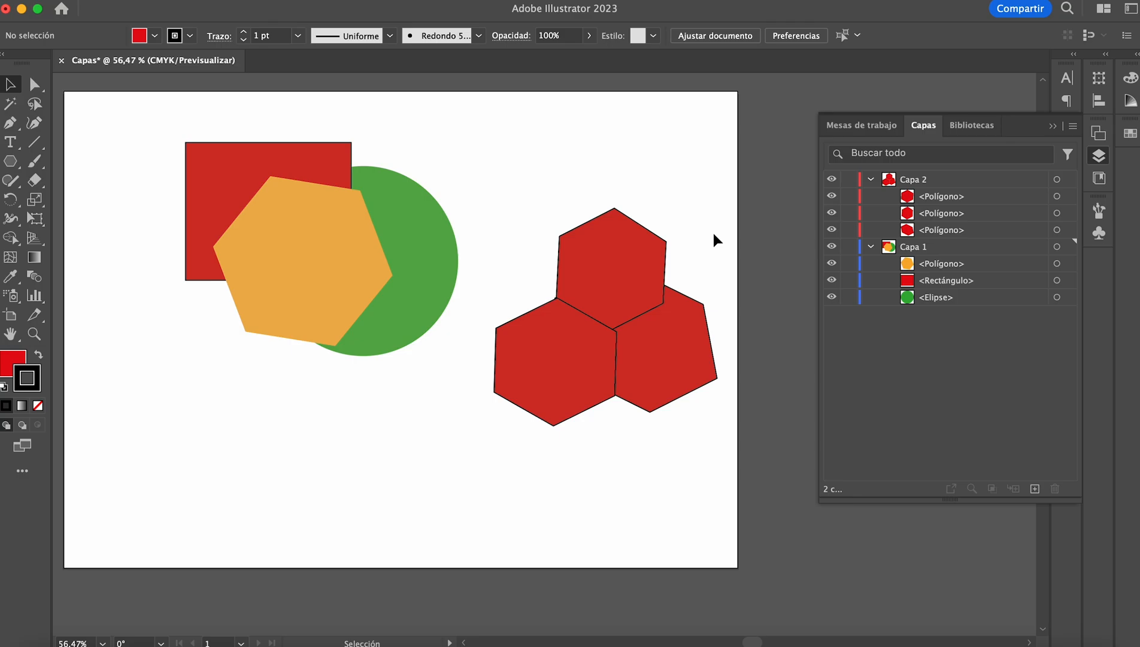
Step: Undo the transfer of the red hexagons to Capa 2 and the creation of that layer
{"action": "key", "text": "super+z"}
{"action": "key", "text": "super+z"}
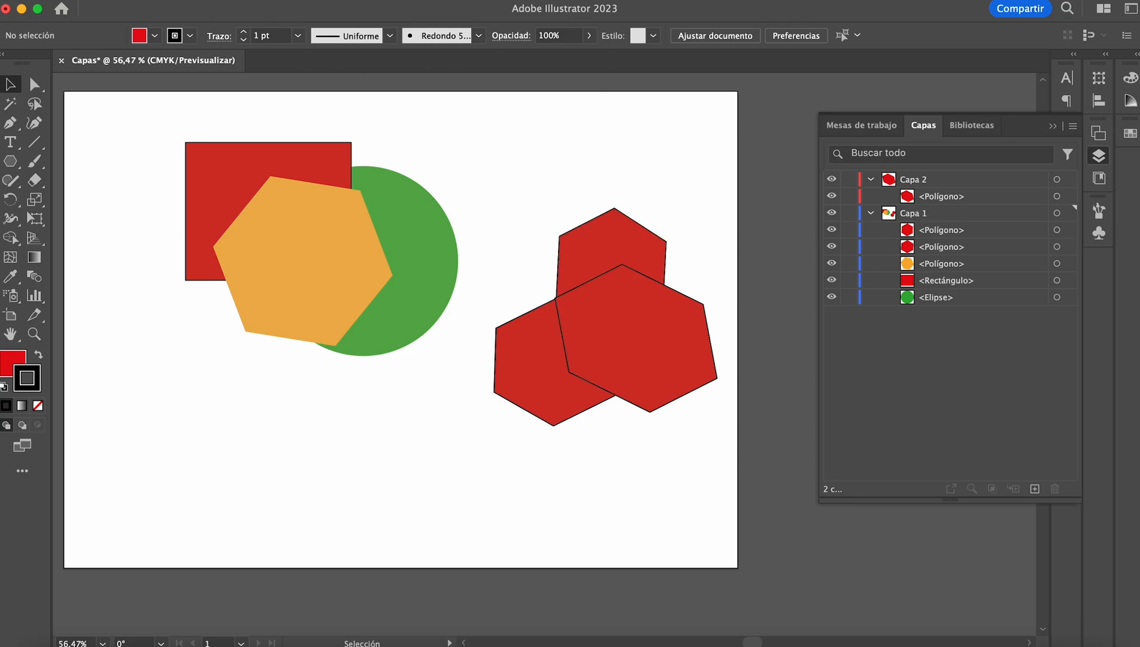
{"action": "left_click", "coordinate": [166, 0]}
{"action": "left_click", "coordinate": [208, 9]}
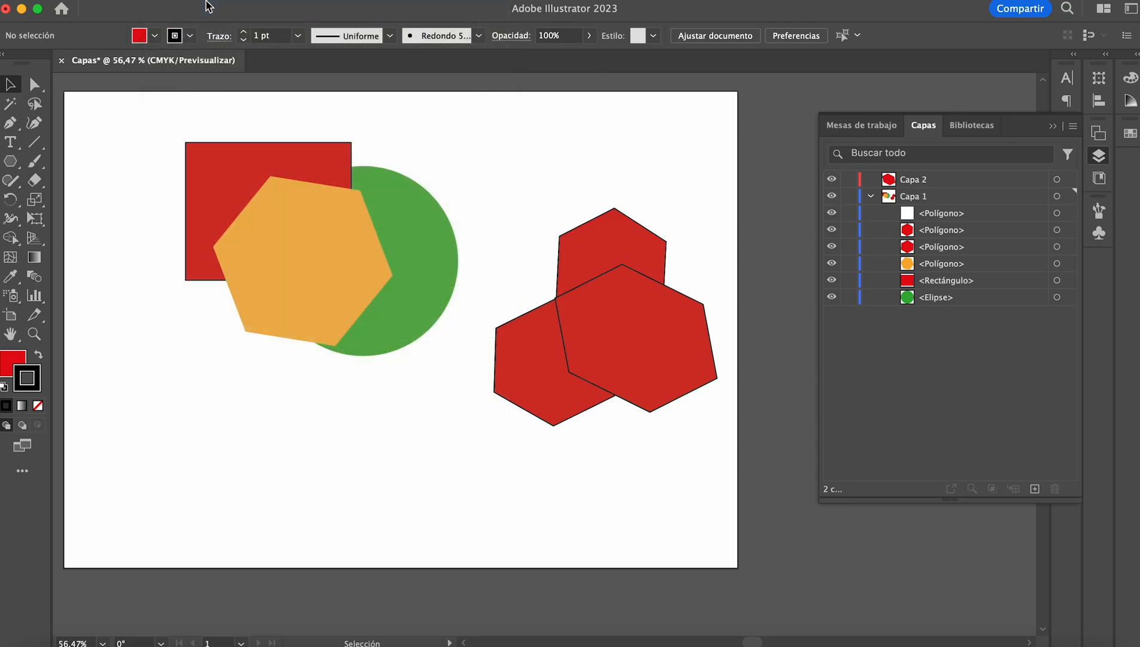
{"action": "left_click", "coordinate": [179, 0]}
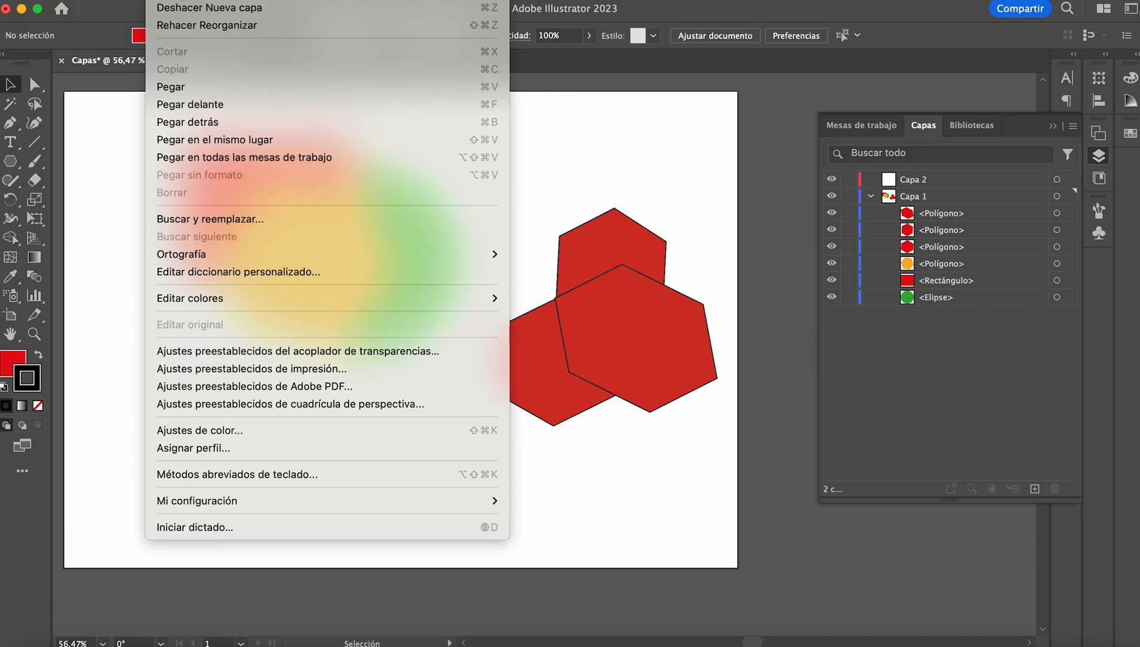
{"action": "left_click", "coordinate": [189, 7]}
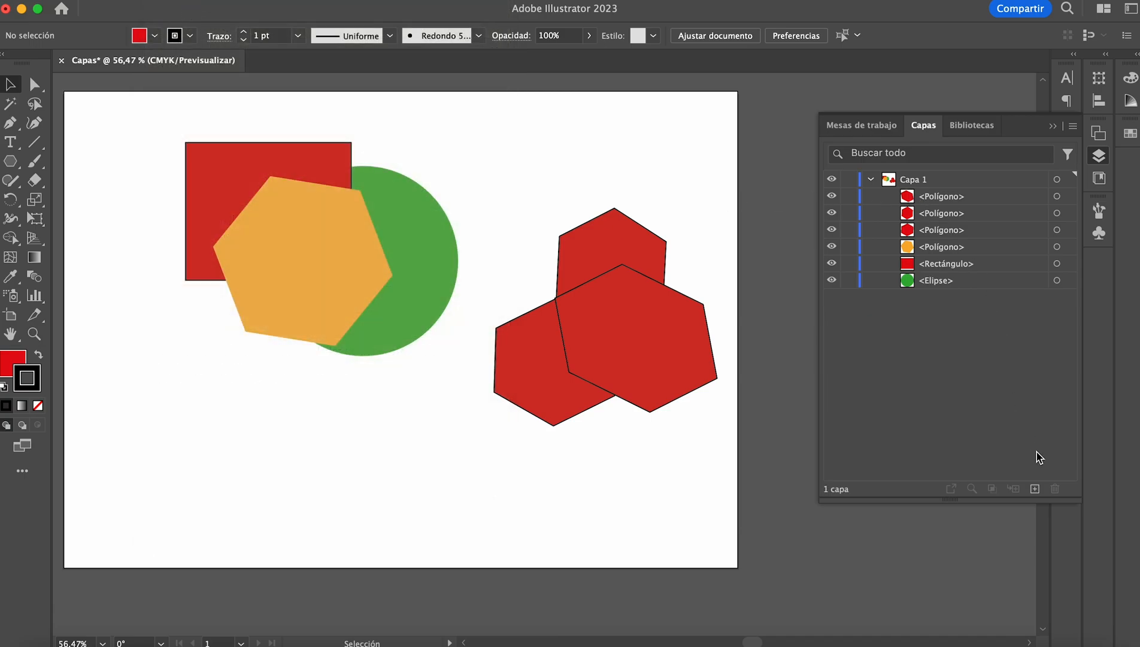
Step: Add a new layer above Capa 1 and group the three red hexagons within Capa 1
{"action": "left_click", "coordinate": [1034, 489]}
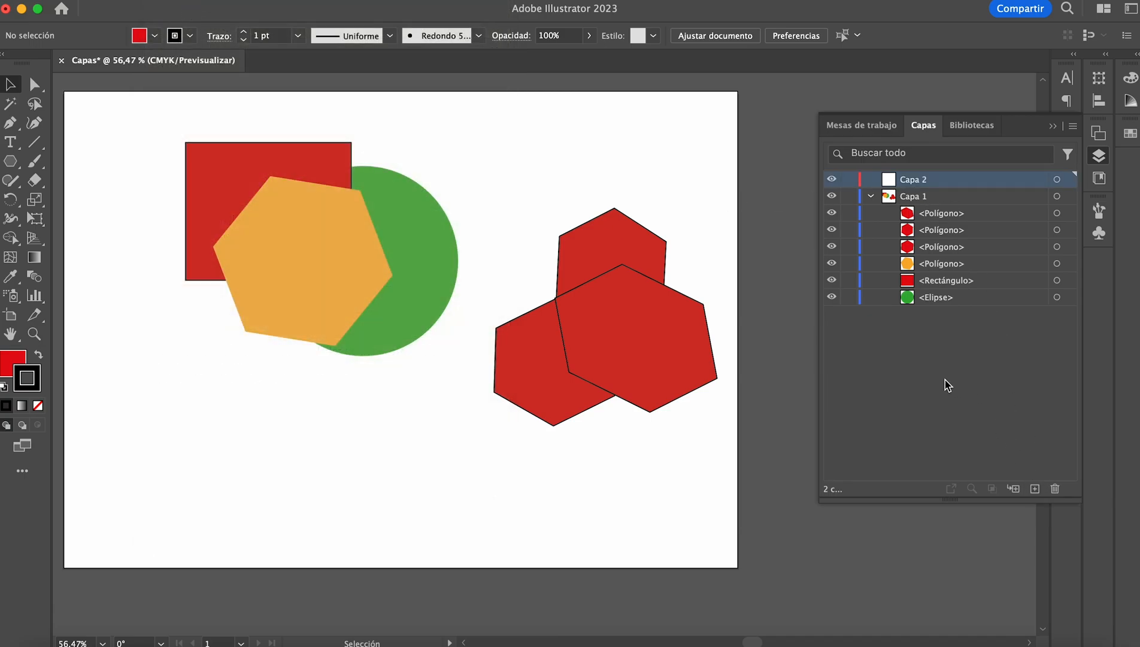
{"action": "left_click_drag", "start_coordinate": [721, 238], "coordinate": [505, 422]}
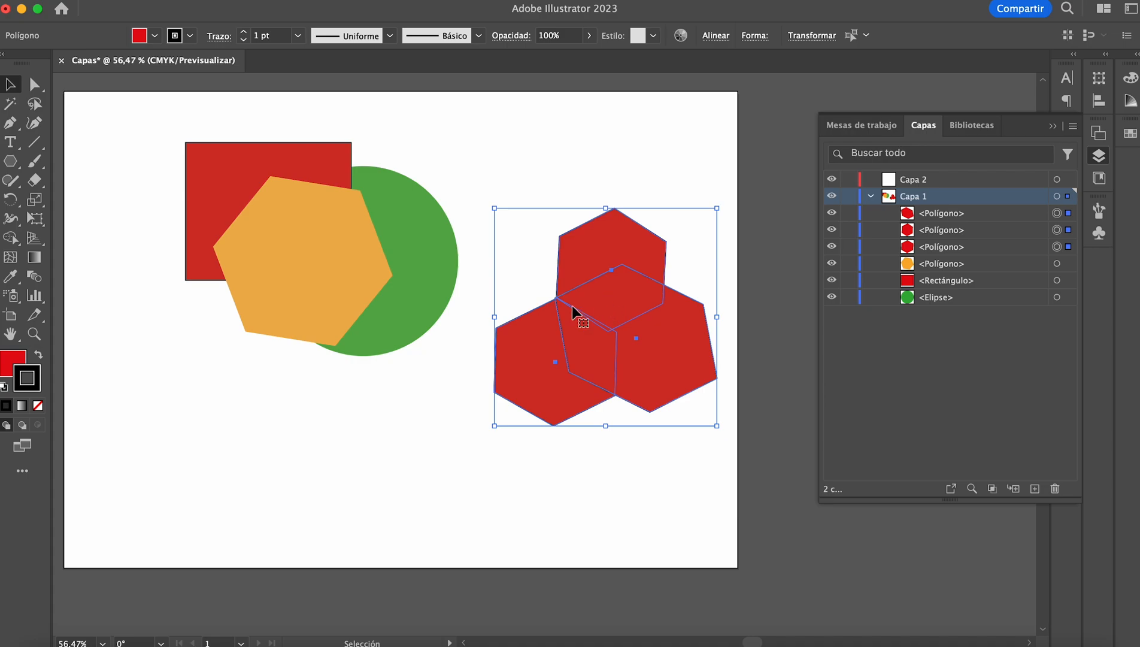
{"action": "right_click", "coordinate": [606, 310]}
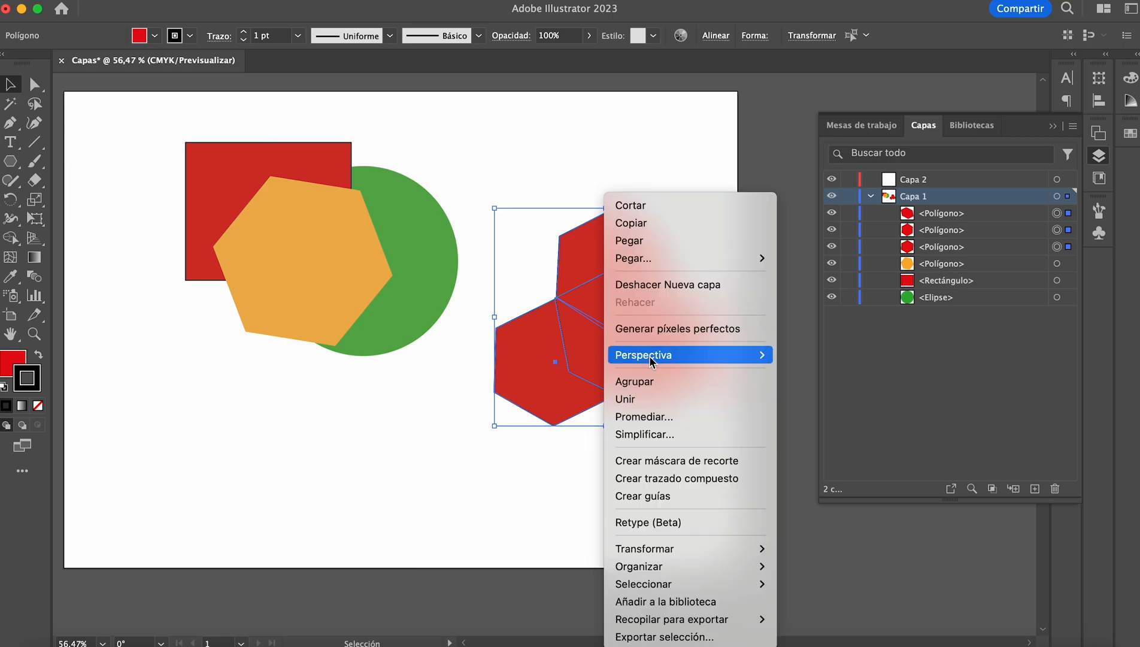
{"action": "left_click", "coordinate": [653, 393]}
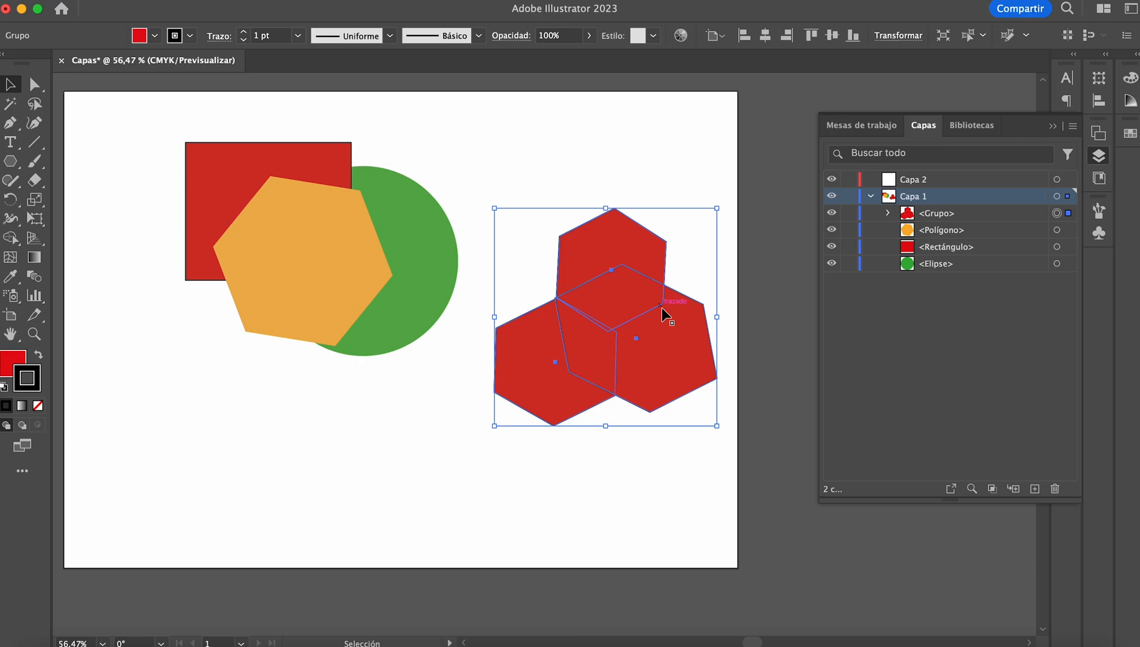
{"action": "left_click", "coordinate": [739, 174]}
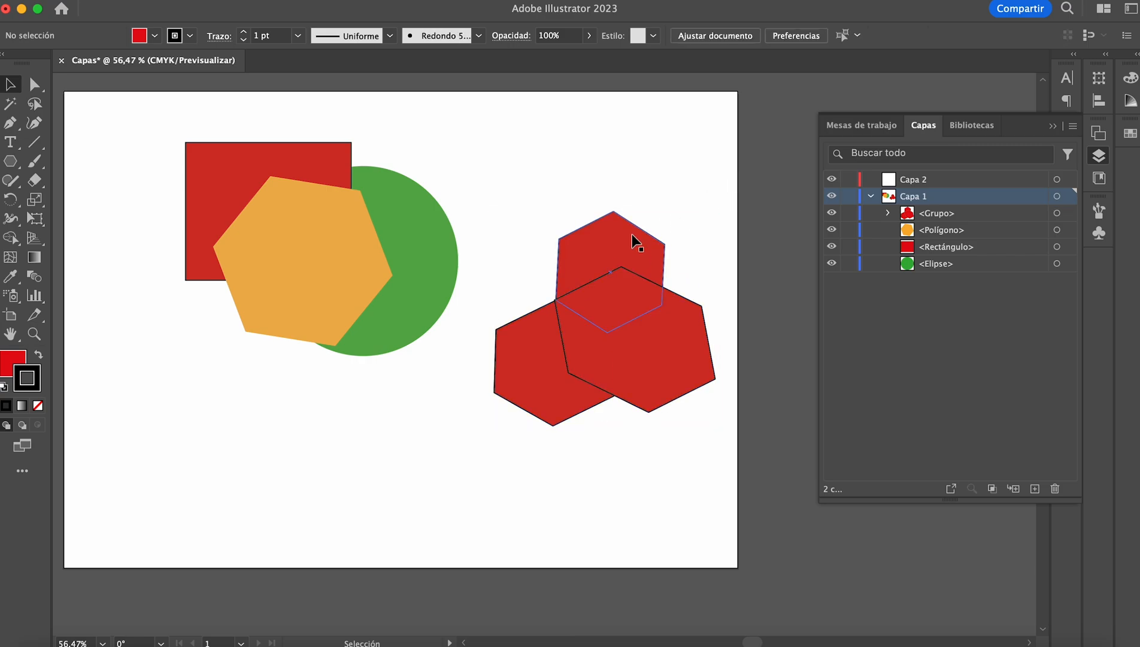
Step: Move the group of red hexagons up and slightly to the right, and rename it "rojo"
{"action": "left_click", "coordinate": [623, 248]}
{"action": "left_click_drag", "start_coordinate": [623, 296], "coordinate": [642, 208]}
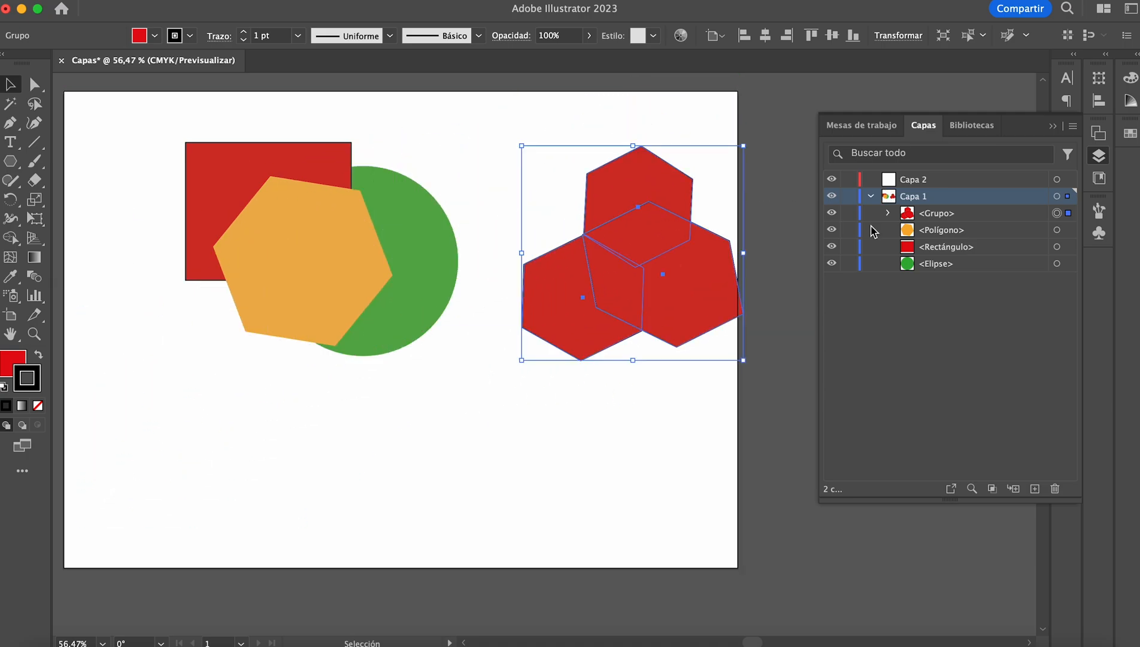
{"action": "double_click", "coordinate": [943, 214]}
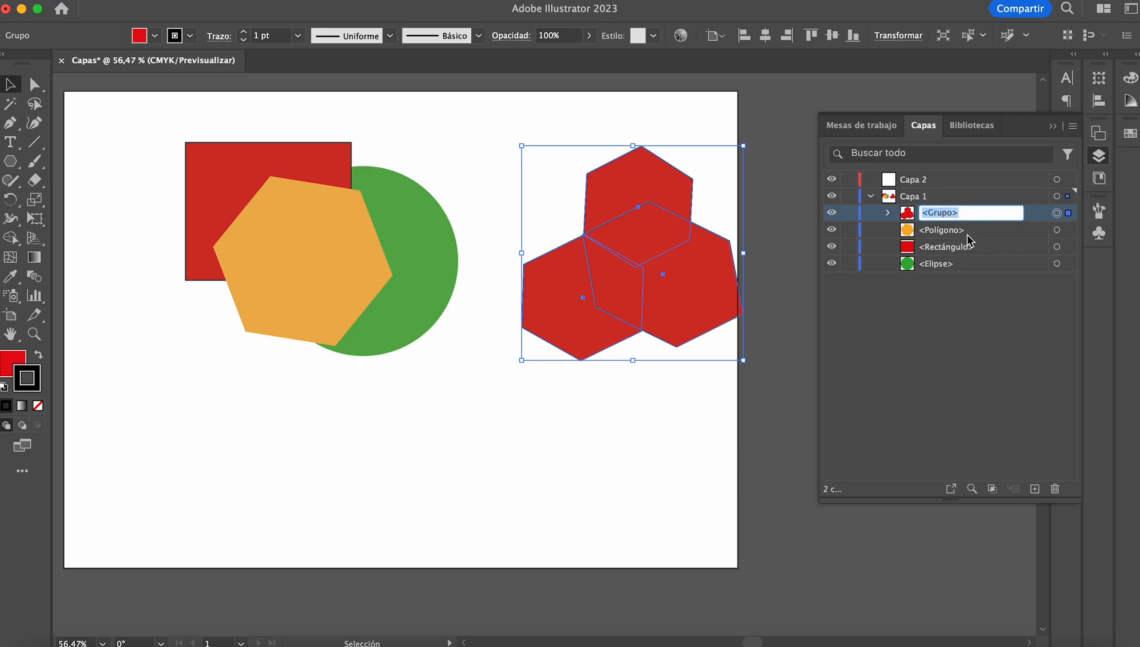
{"action": "type", "text": "rojo"}
{"action": "left_click", "coordinate": [962, 295]}
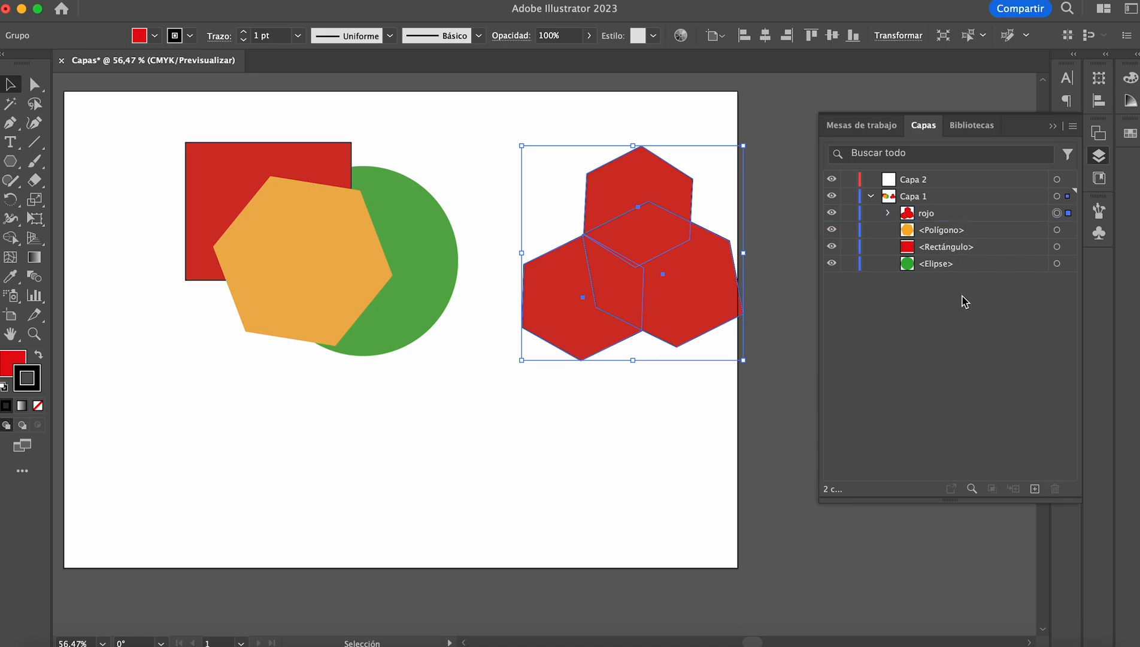
Step: Transfer the rojo group from Capa 1 to Capa 2 and expand Capa 2 to show its contents
{"action": "left_click_drag", "start_coordinate": [936, 217], "coordinate": [926, 181]}
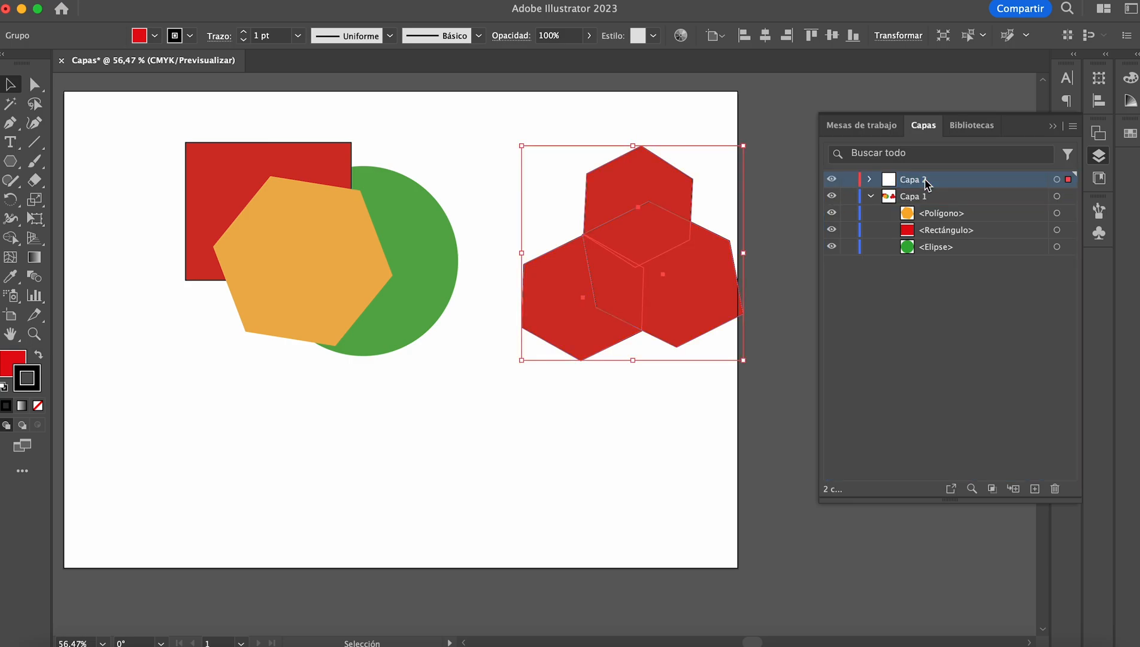
{"action": "left_click", "coordinate": [862, 180]}
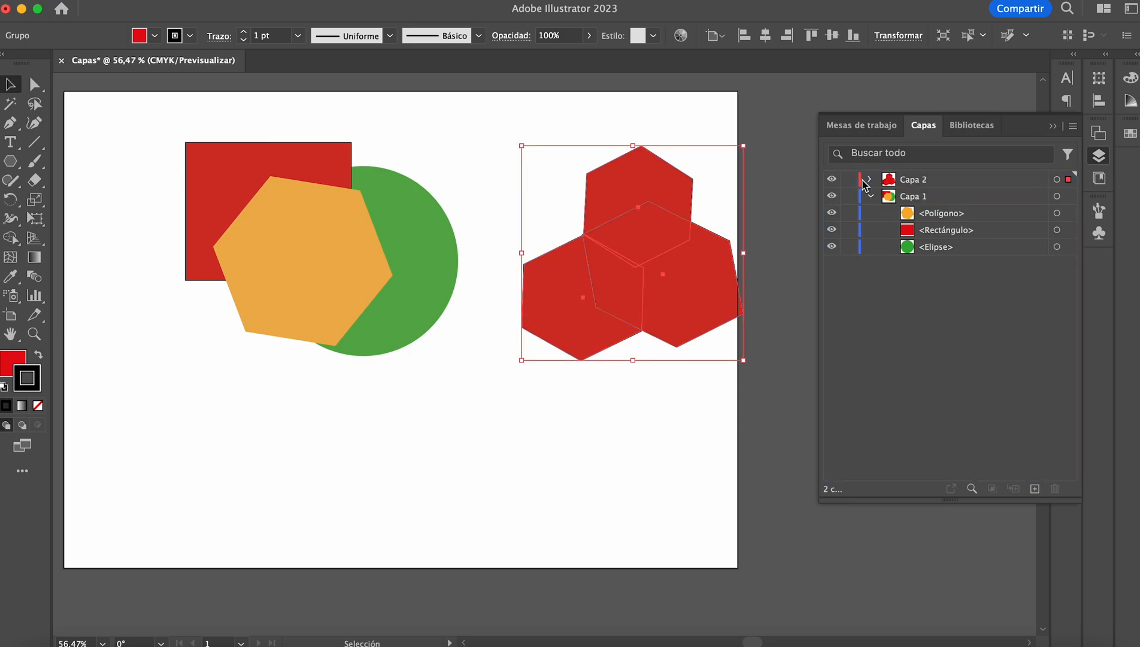
{"action": "left_click", "coordinate": [870, 179]}
Step: Ungroup the rojo group and rearrange its three red hexagons individually on the artboard
{"action": "right_click", "coordinate": [629, 263]}
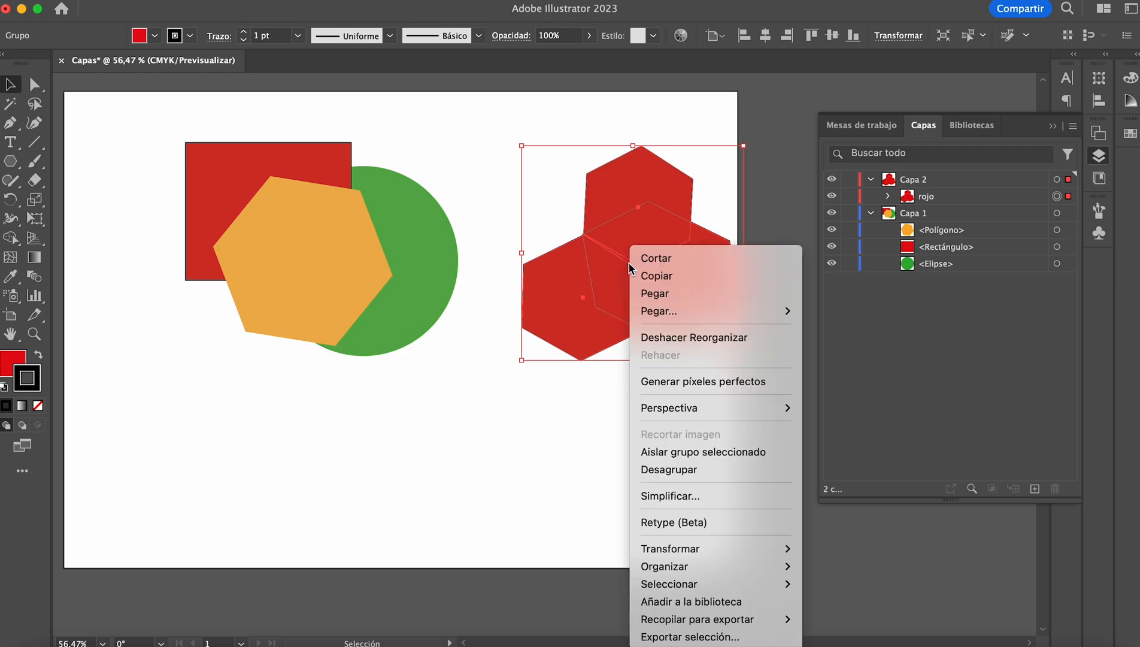
{"action": "left_click", "coordinate": [743, 469]}
{"action": "left_click", "coordinate": [682, 439]}
{"action": "left_click_drag", "start_coordinate": [676, 307], "coordinate": [633, 416]}
{"action": "left_click_drag", "start_coordinate": [599, 282], "coordinate": [665, 328]}
{"action": "left_click_drag", "start_coordinate": [651, 193], "coordinate": [626, 238]}
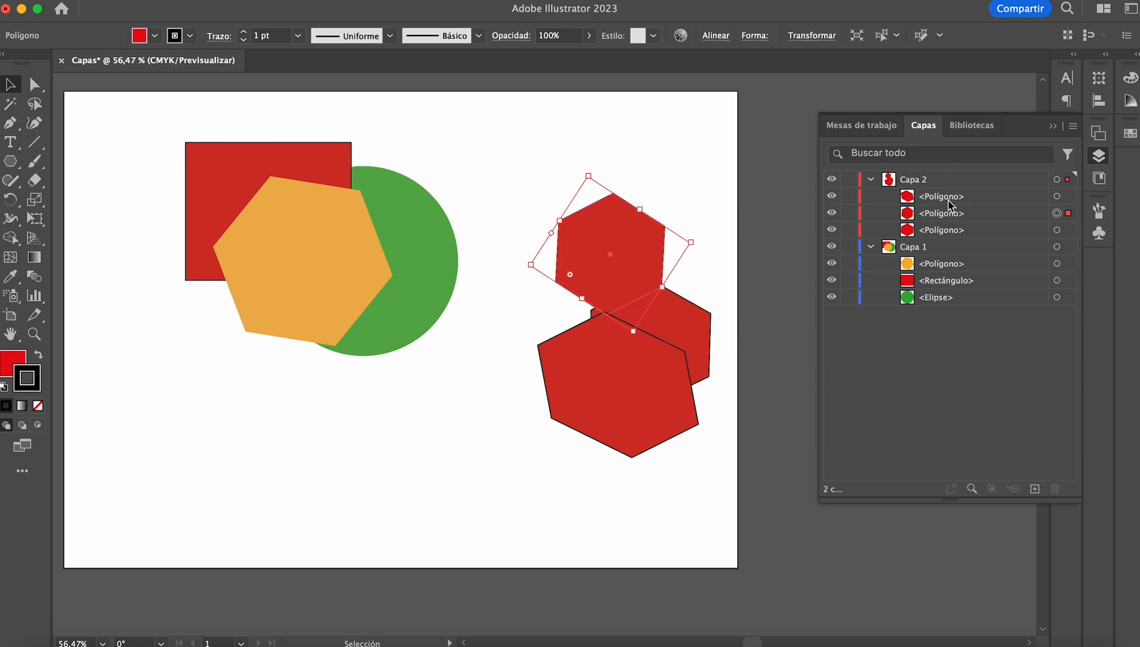
Step: Raise the right-hand red hexagon above the upper one within Capa 2, and move the large red hexagon up and to the left
{"action": "left_click", "coordinate": [734, 274]}
{"action": "mouse_move", "coordinate": [929, 217]}
{"action": "left_mouse_down"}
{"action": "mouse_move", "coordinate": [931, 236]}
{"action": "mouse_move", "coordinate": [927, 188]}
{"action": "mouse_move", "coordinate": [926, 199]}
{"action": "left_mouse_up"}
{"action": "left_click_drag", "start_coordinate": [595, 392], "coordinate": [556, 355]}
Step: Fill the large red hexagon with the light blue swatch and remove its outline
{"action": "left_click", "coordinate": [1130, 135]}
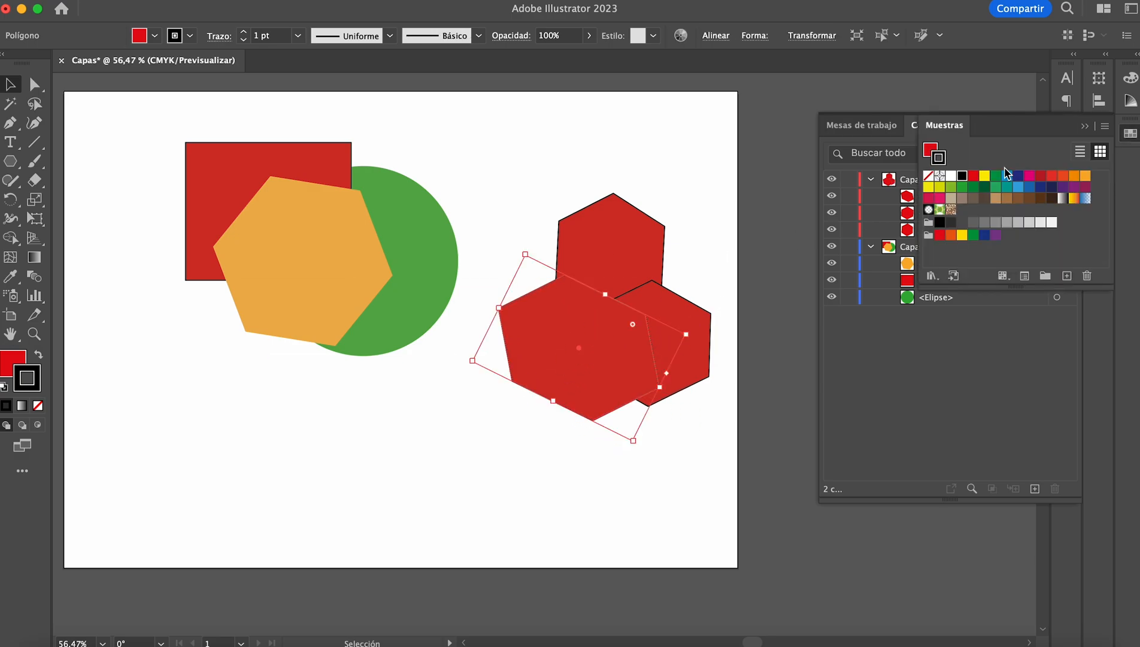
{"action": "left_click", "coordinate": [1018, 187]}
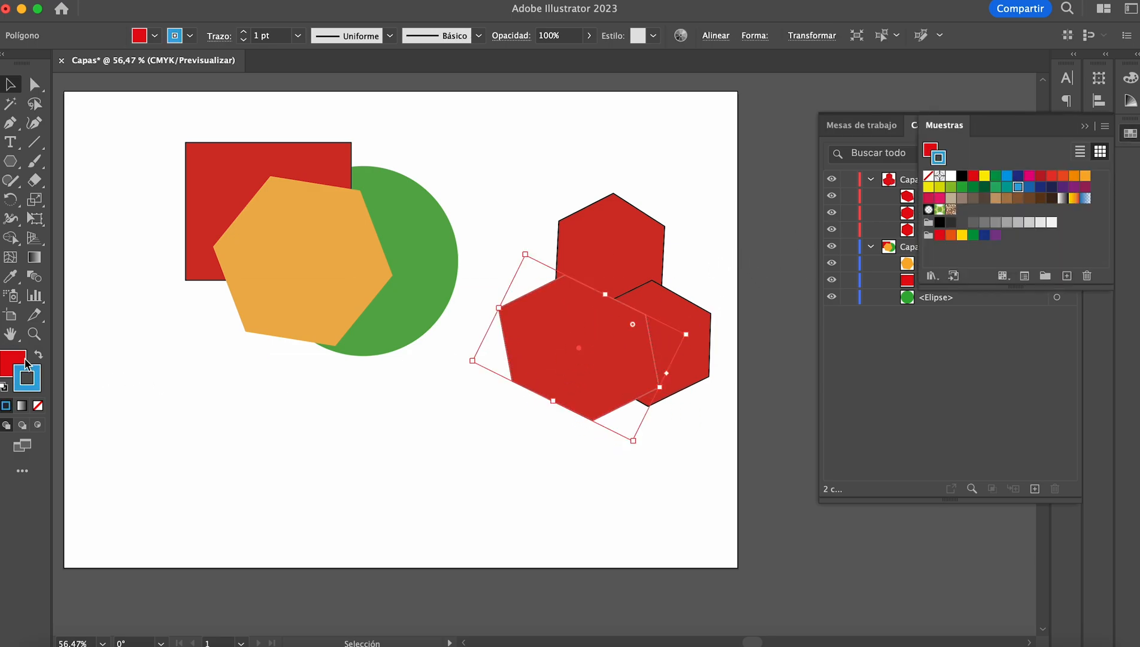
{"action": "left_click", "coordinate": [38, 354]}
{"action": "left_click", "coordinate": [38, 405]}
{"action": "left_click", "coordinate": [377, 359]}
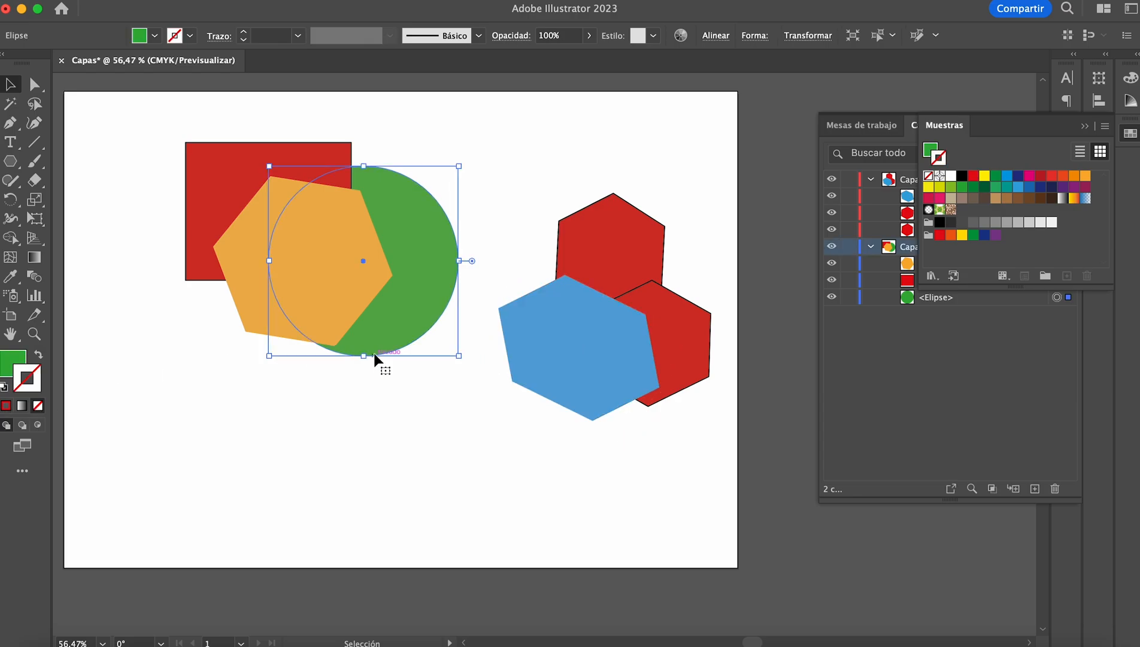
Step: Group the blue hexagon with the two red hexagons and move the group over the rectangle, orange hexagon and green circle
{"action": "left_click", "coordinate": [694, 252]}
{"action": "left_click_drag", "start_coordinate": [707, 240], "coordinate": [563, 357]}
{"action": "right_click", "coordinate": [602, 308]}
{"action": "left_click", "coordinate": [626, 380]}
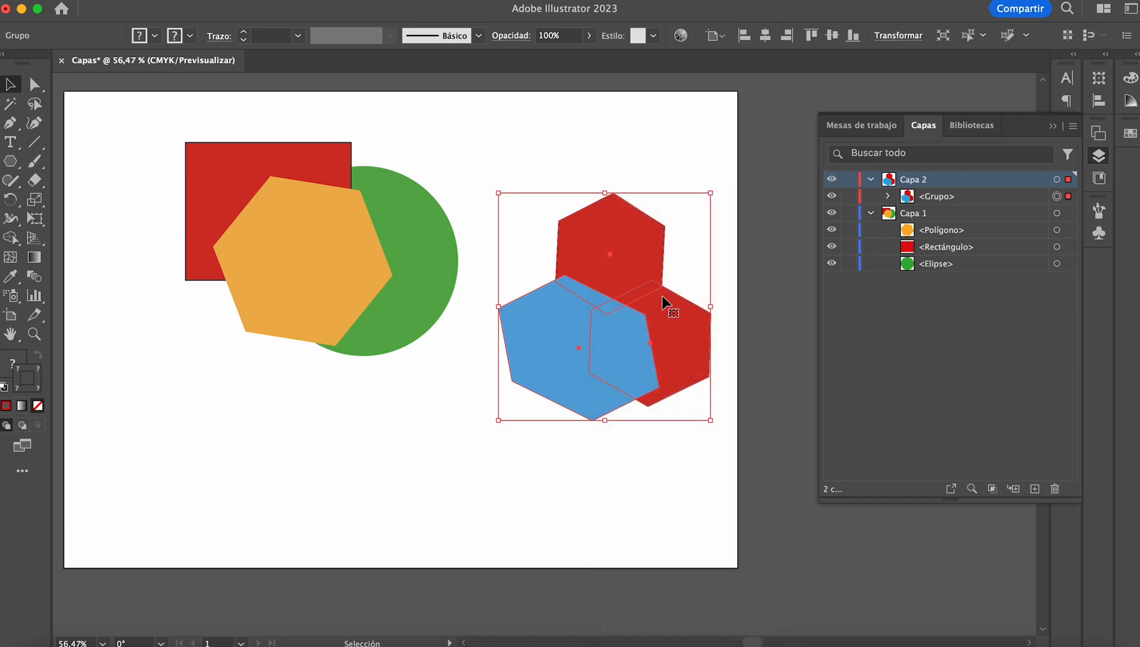
{"action": "left_click_drag", "start_coordinate": [649, 311], "coordinate": [355, 346]}
{"action": "left_click", "coordinate": [474, 248]}
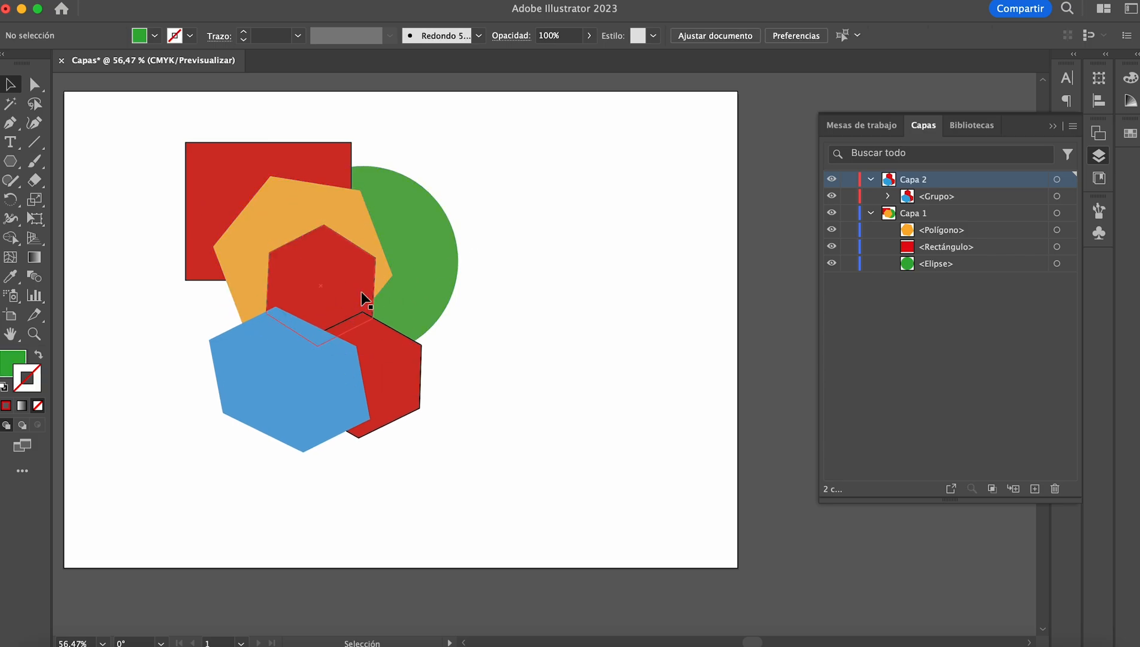
Step: Collapse Capa 1 and Capa 2 in the layer list and move Capa 2 below Capa 1
{"action": "left_click", "coordinate": [825, 190]}
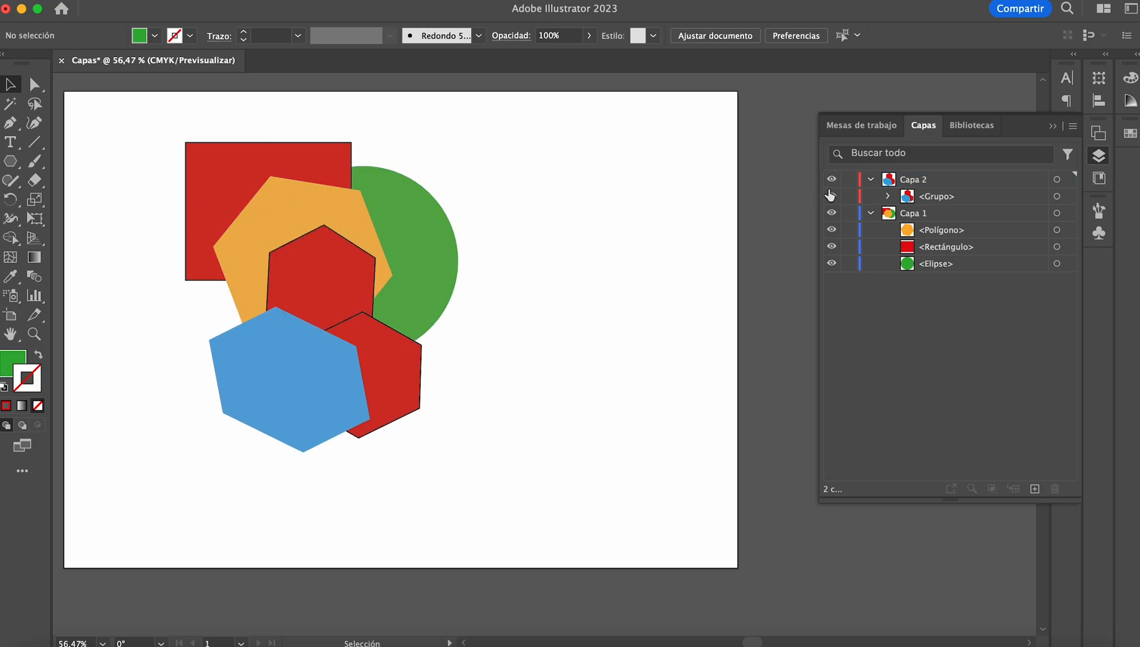
{"action": "left_click", "coordinate": [901, 182]}
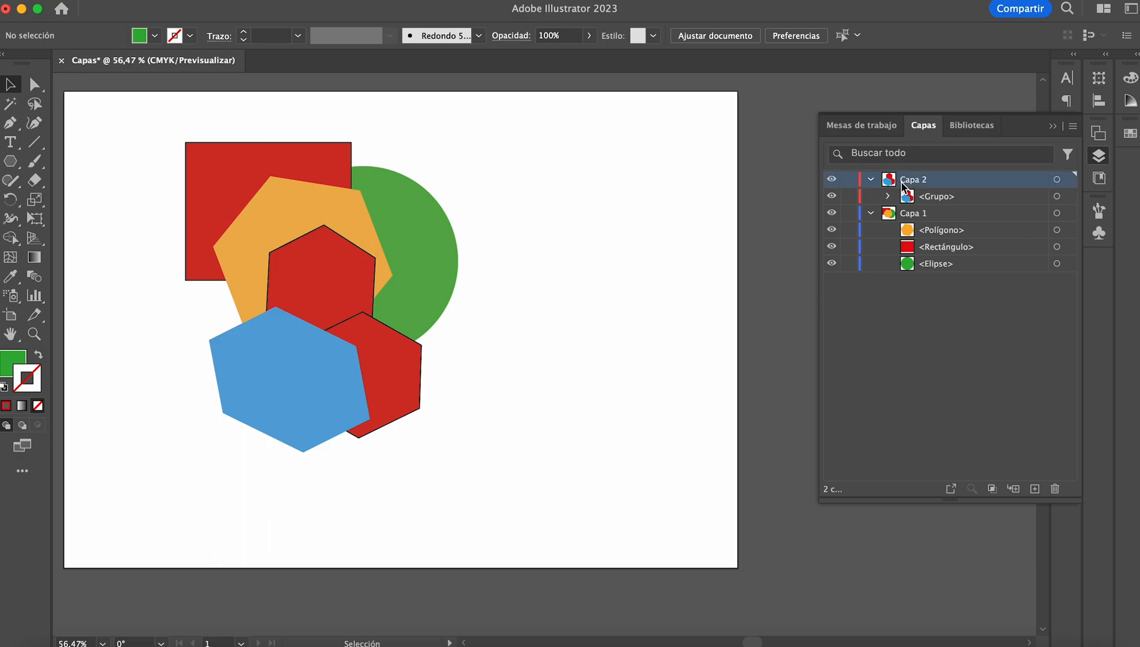
{"action": "left_click", "coordinate": [872, 213]}
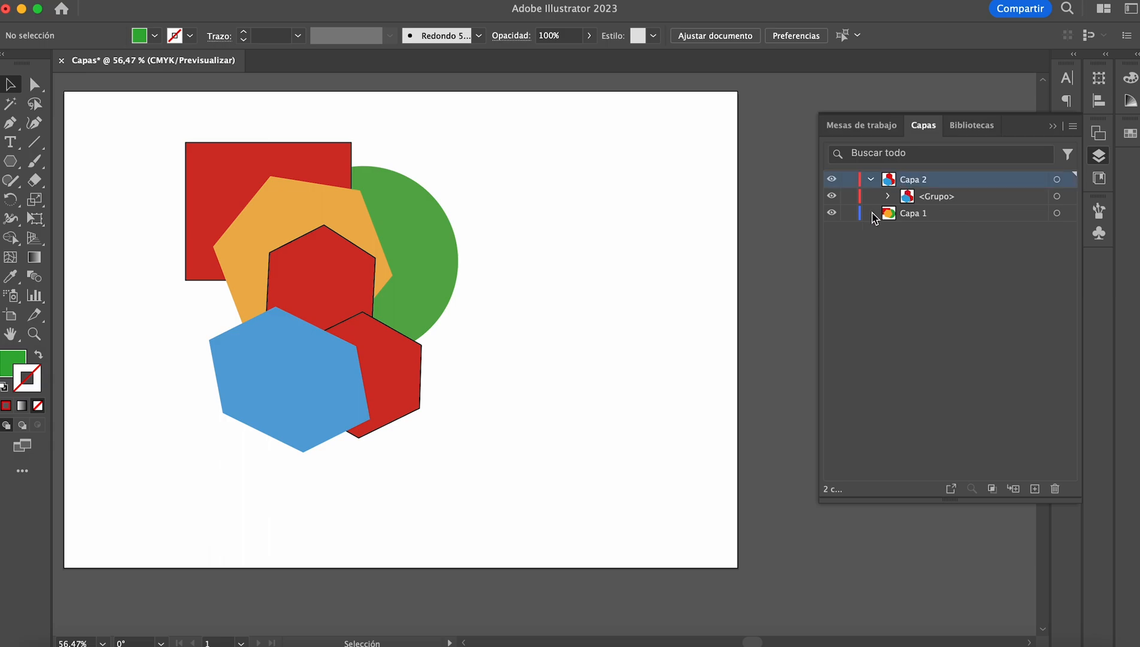
{"action": "left_click", "coordinate": [871, 179]}
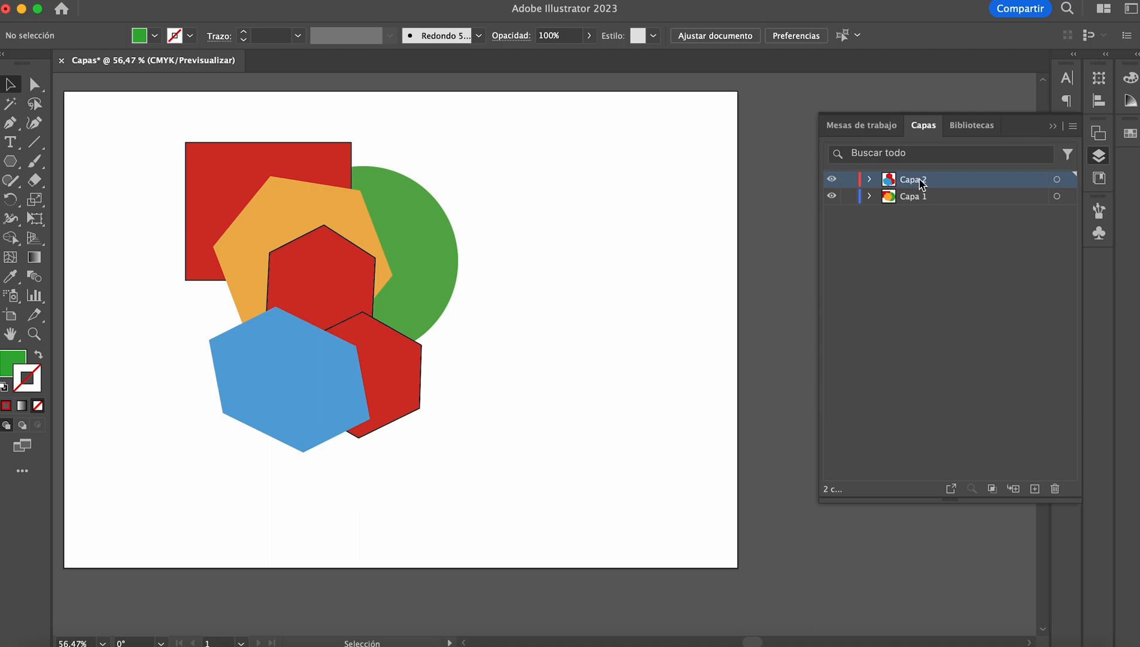
{"action": "left_click_drag", "start_coordinate": [920, 179], "coordinate": [923, 210]}
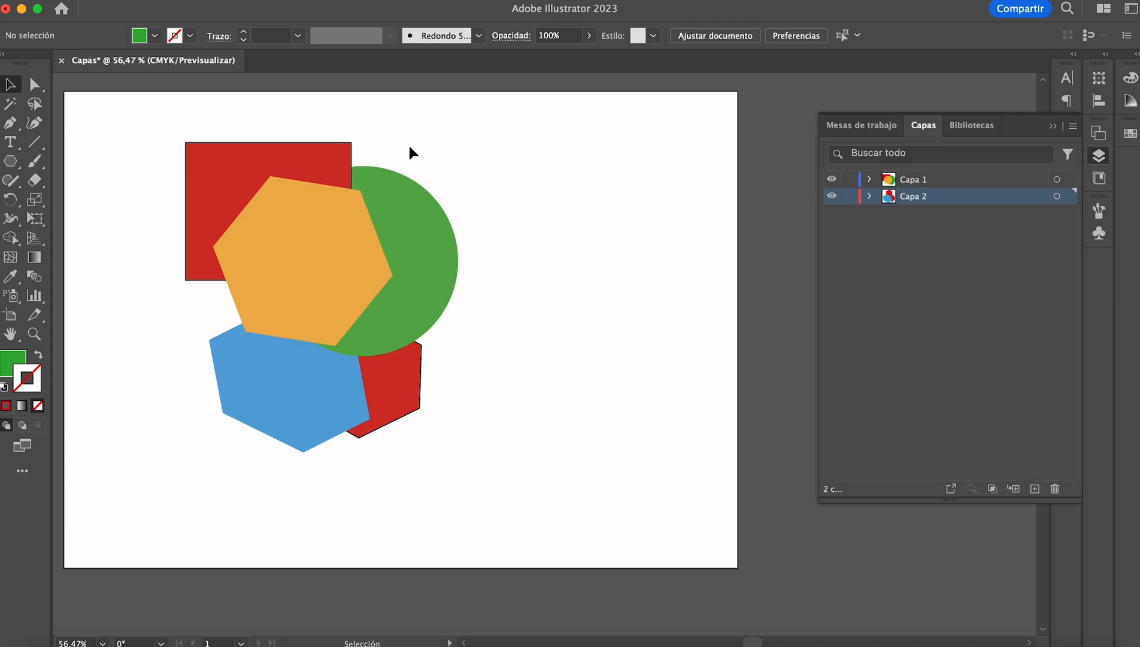
Step: Nest Capa 1 inside Capa 2 and switch the visibility of Capa 2 off and on again
{"action": "left_click", "coordinate": [927, 183]}
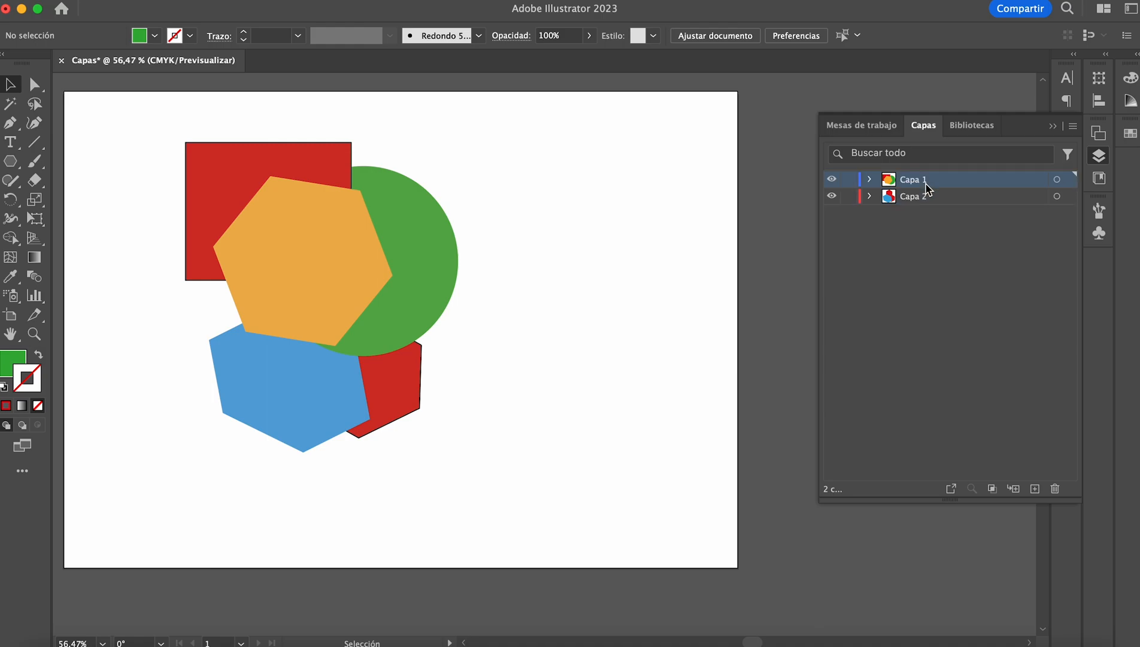
{"action": "double_click", "coordinate": [927, 185]}
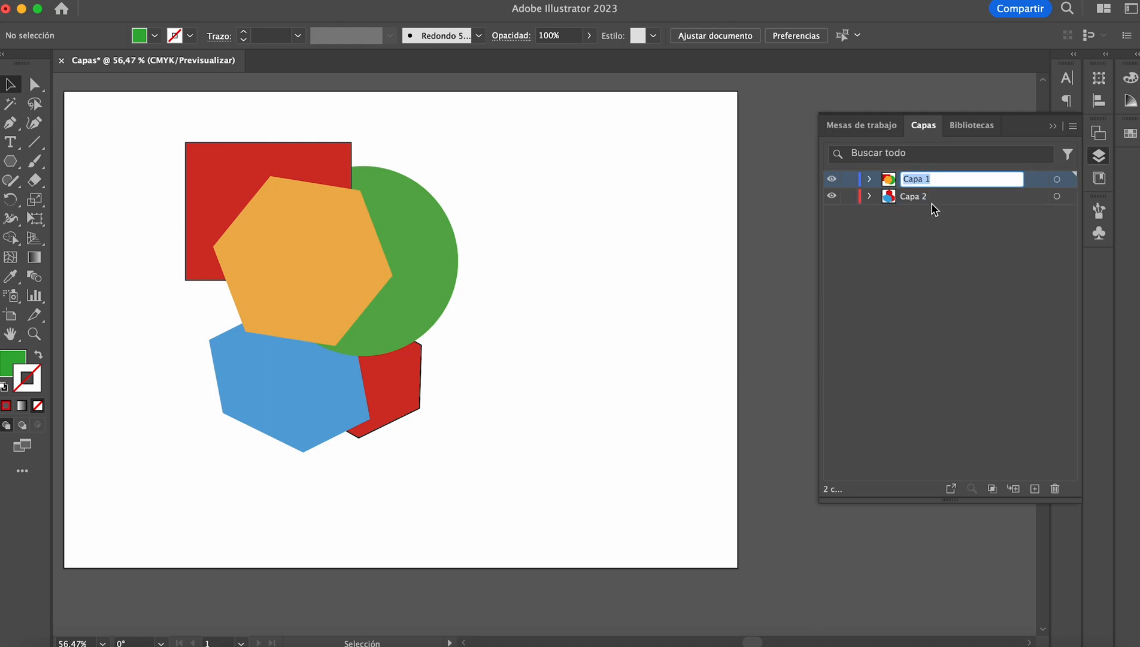
{"action": "left_click", "coordinate": [933, 209]}
{"action": "mouse_move", "coordinate": [922, 180]}
{"action": "left_mouse_down"}
{"action": "mouse_move", "coordinate": [925, 202]}
{"action": "mouse_move", "coordinate": [921, 179]}
{"action": "left_mouse_up"}
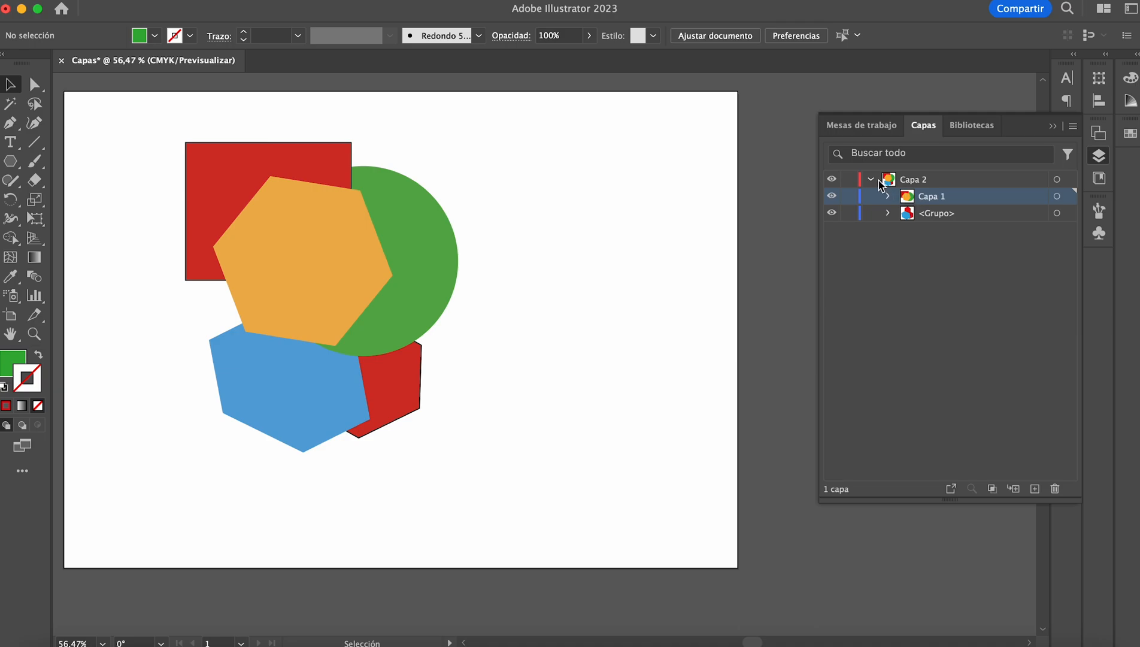
{"action": "left_click", "coordinate": [832, 180]}
{"action": "left_click", "coordinate": [833, 180]}
Step: Move Capa 1 out of Capa 2 so it sits directly below it as a separate layer, and collapse Capa 2
{"action": "left_click_drag", "start_coordinate": [910, 200], "coordinate": [920, 236]}
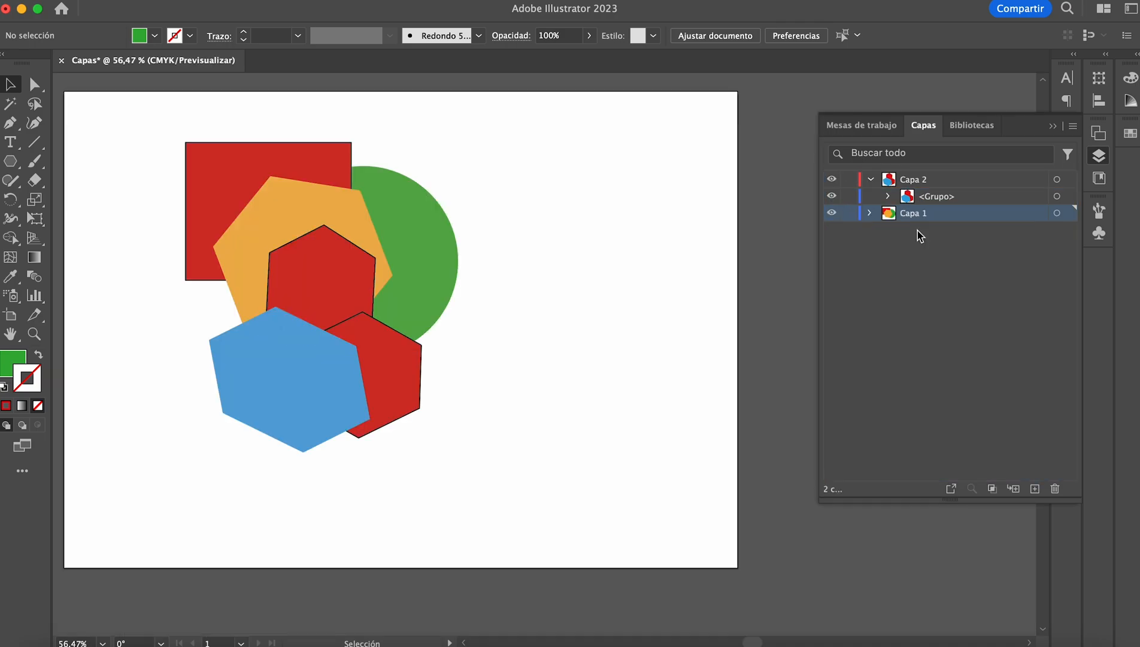
{"action": "left_click", "coordinate": [872, 179]}
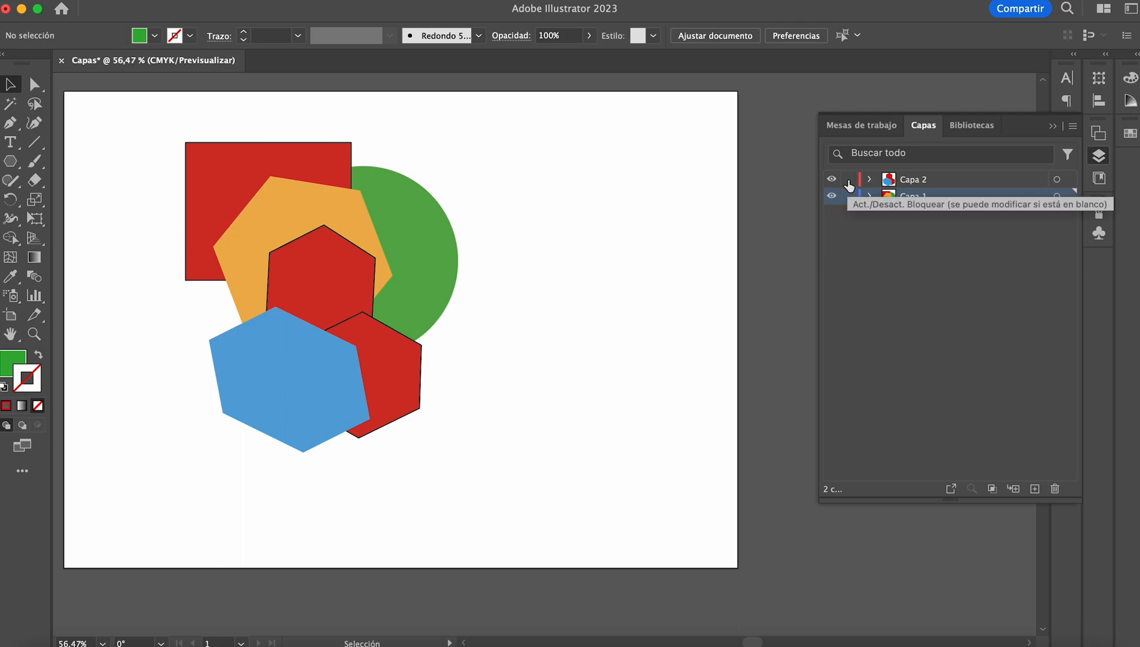
Step: Lock Capa 2 and move the rectangle, orange hexagon and green circle of Capa 1 together to the right
{"action": "left_click", "coordinate": [848, 181]}
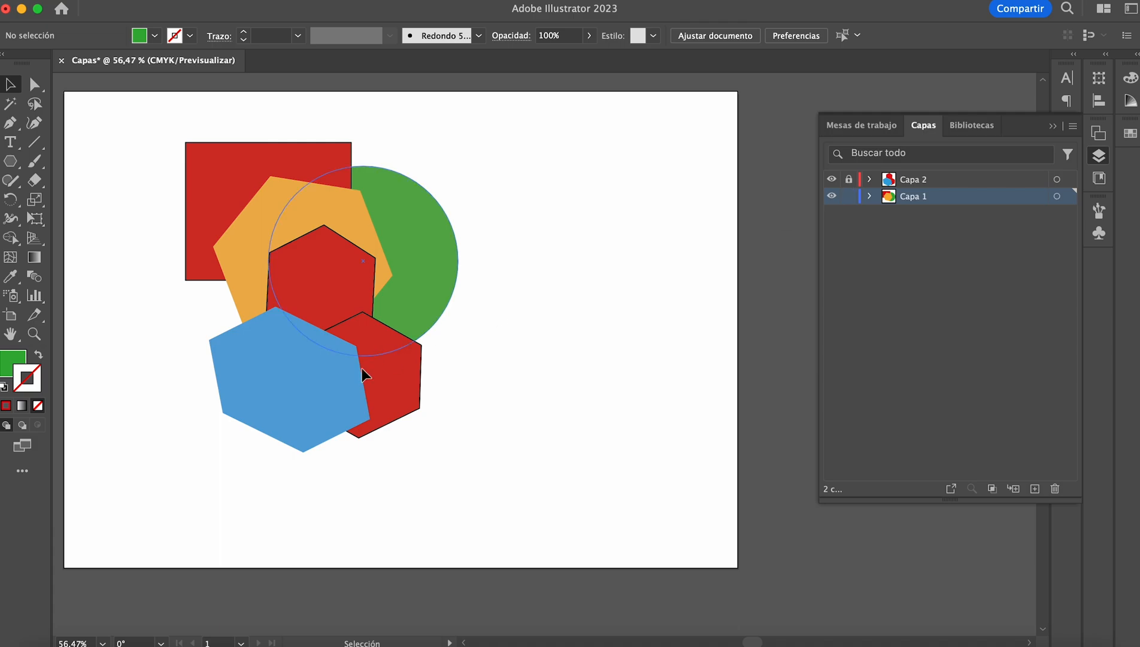
{"action": "left_click_drag", "start_coordinate": [476, 175], "coordinate": [178, 475]}
{"action": "left_click_drag", "start_coordinate": [268, 212], "coordinate": [479, 211]}
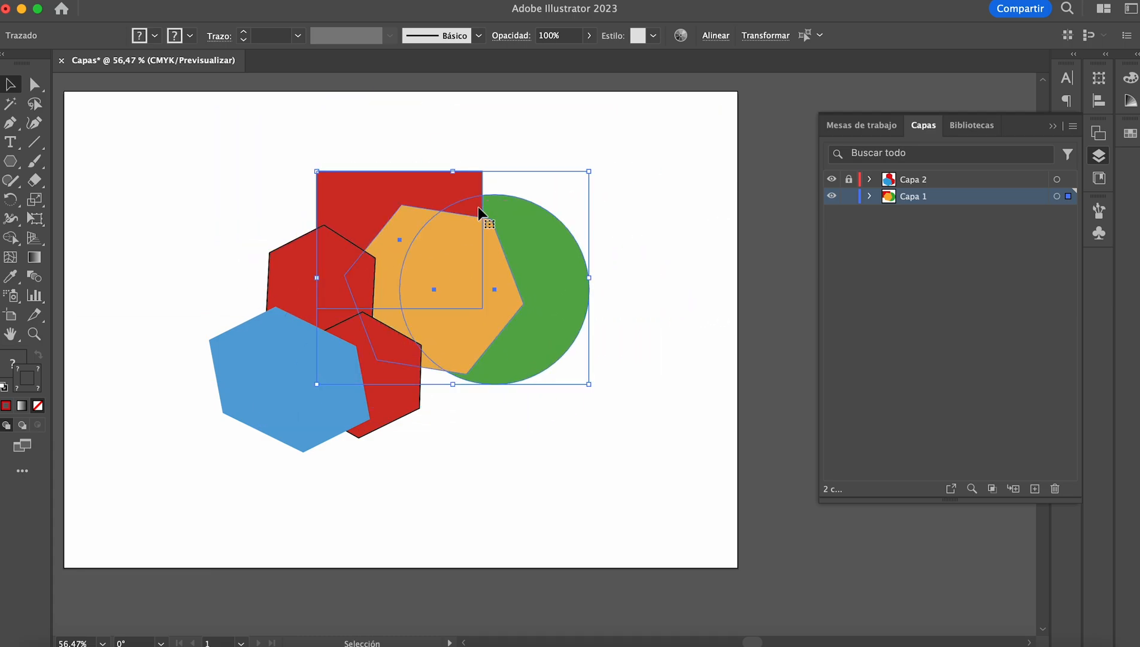
Step: Hide Capa 2 and show it again, and unlock the layer
{"action": "left_click", "coordinate": [831, 180]}
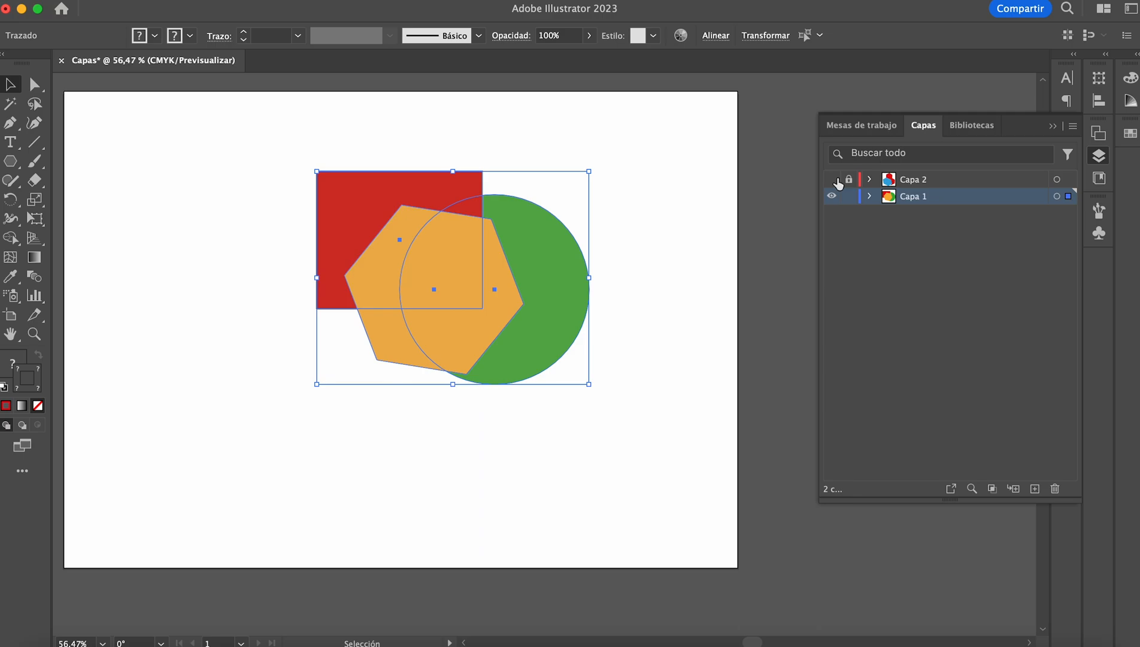
{"action": "left_click", "coordinate": [832, 179]}
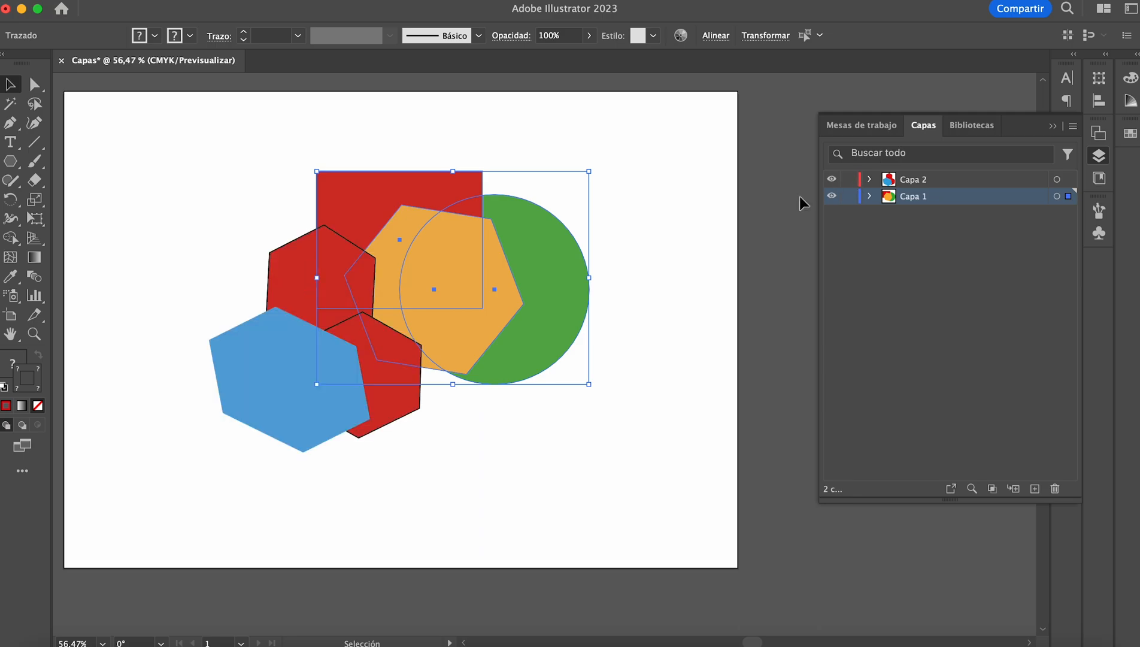
Step: Delete the grouped blue and red hexagons on Capa 2 and undo the deletion
{"action": "left_click", "coordinate": [317, 428]}
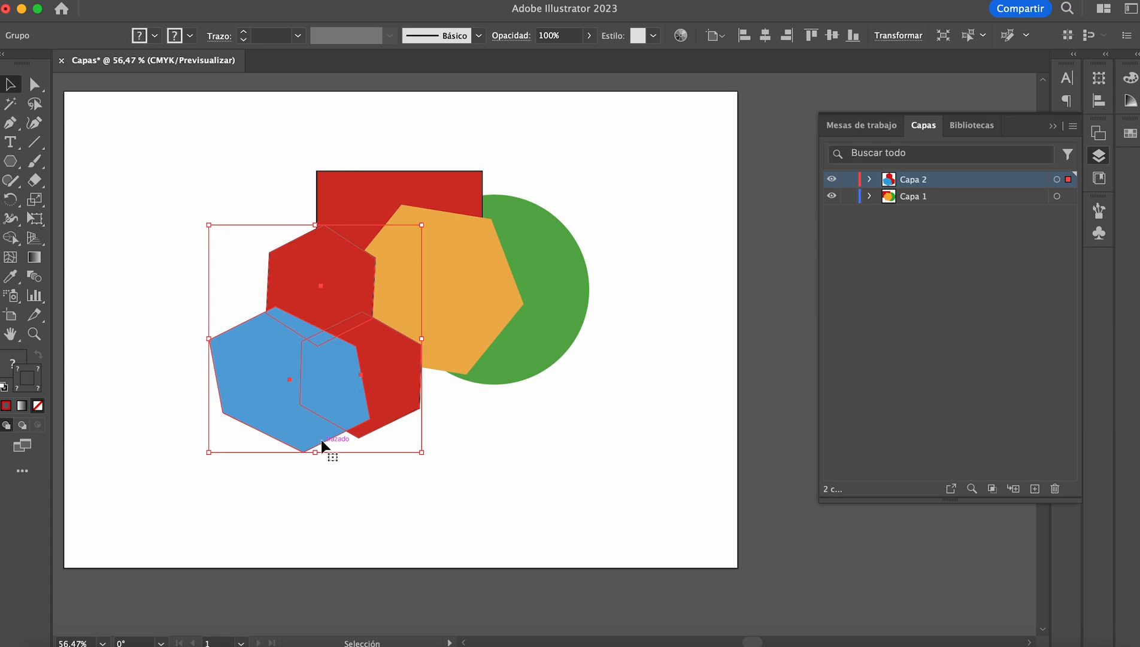
{"action": "key", "text": "Delete"}
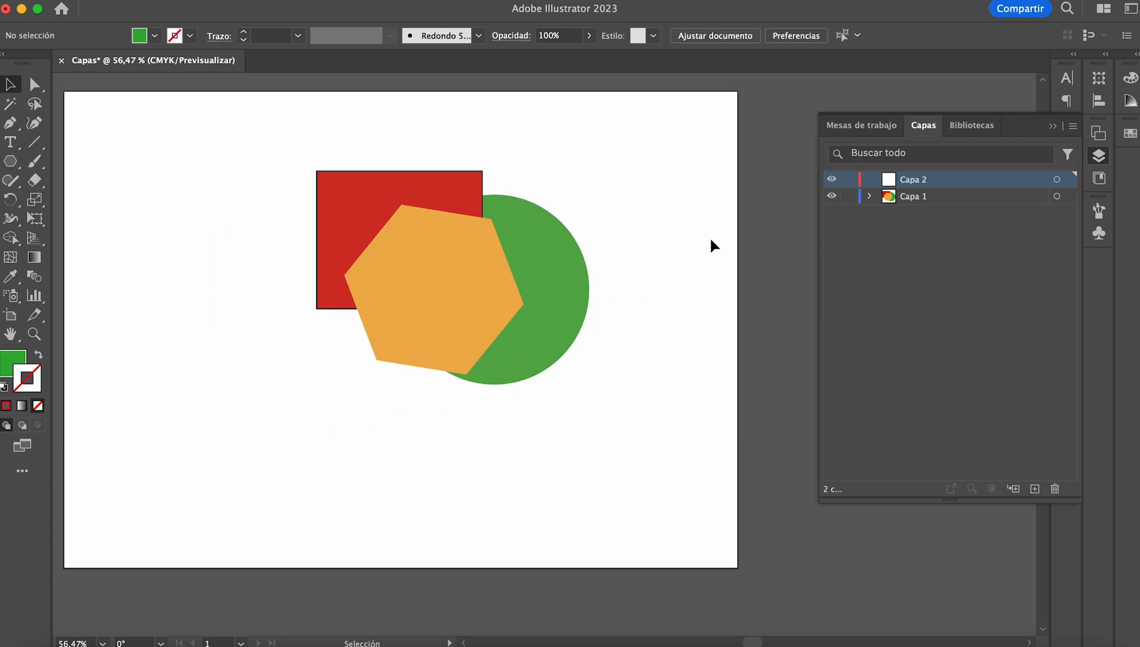
{"action": "left_click", "coordinate": [412, 366]}
{"action": "left_click", "coordinate": [506, 424]}
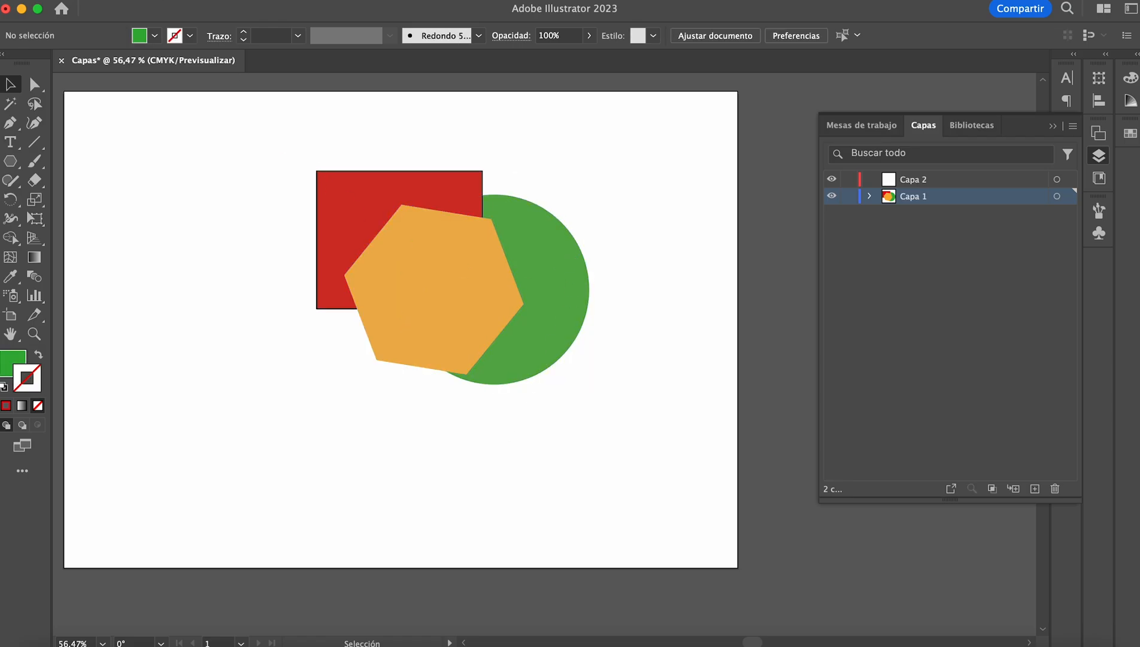
{"action": "left_click", "coordinate": [157, 2]}
{"action": "left_click", "coordinate": [217, 10]}
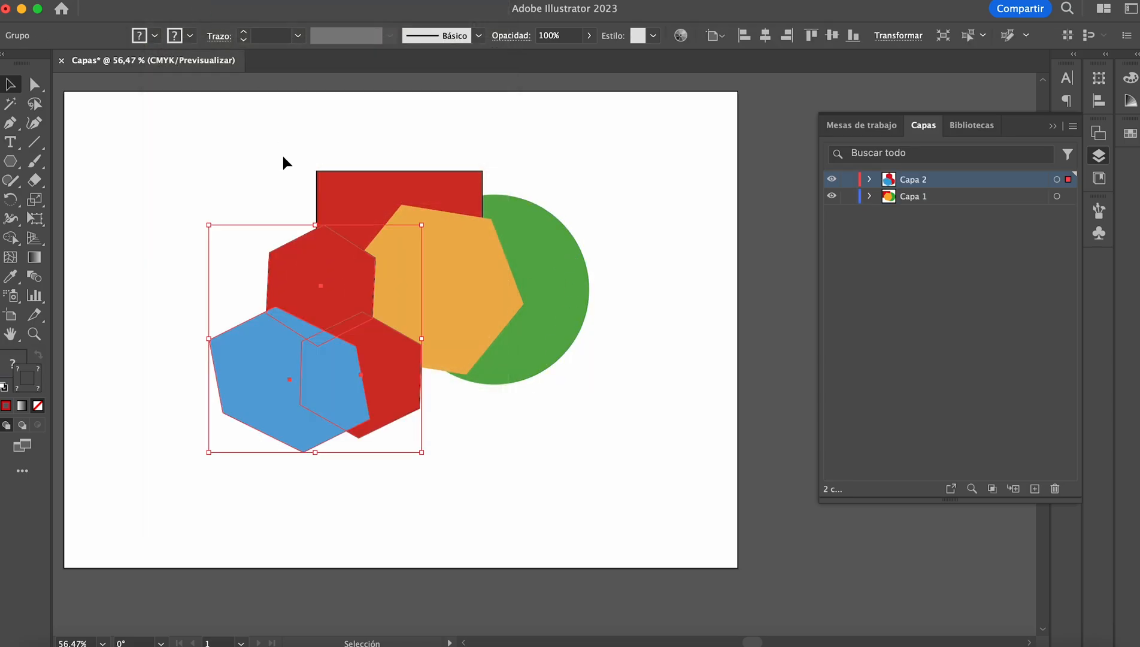
Step: Move the grouped blue and red hexagons down and to the left, clear of the Capa 1 shapes
{"action": "left_click_drag", "start_coordinate": [300, 326], "coordinate": [208, 382]}
{"action": "left_click", "coordinate": [504, 417]}
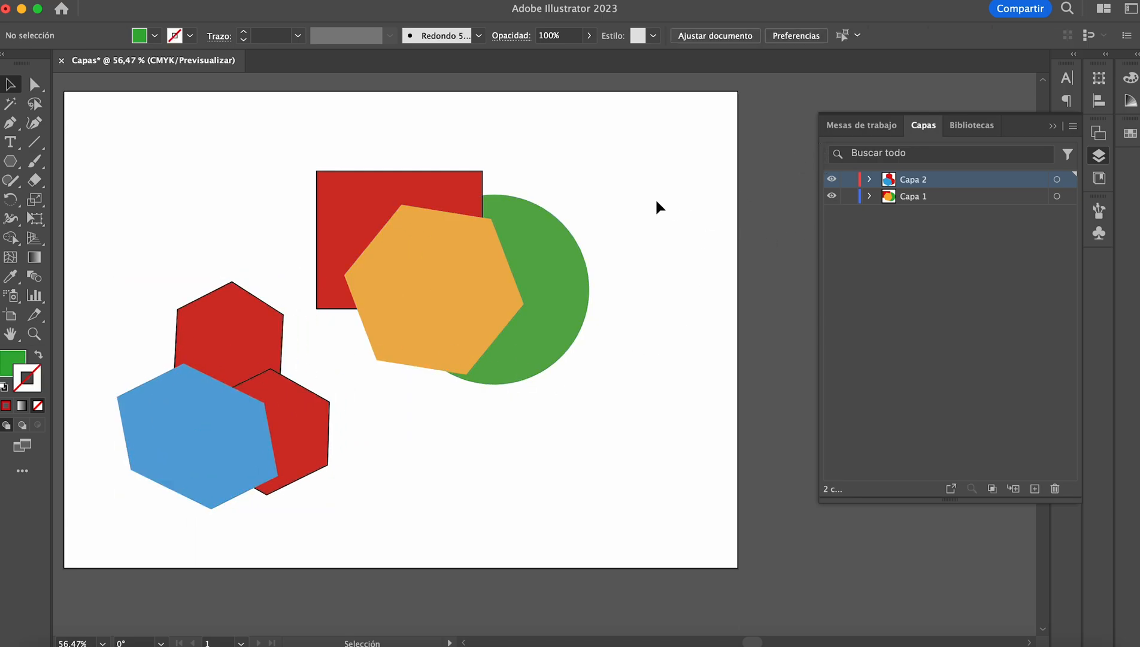
Step: Delete the layer Capa 1 together with its rectangle, orange hexagon and green circle
{"action": "left_click_drag", "start_coordinate": [633, 186], "coordinate": [432, 292]}
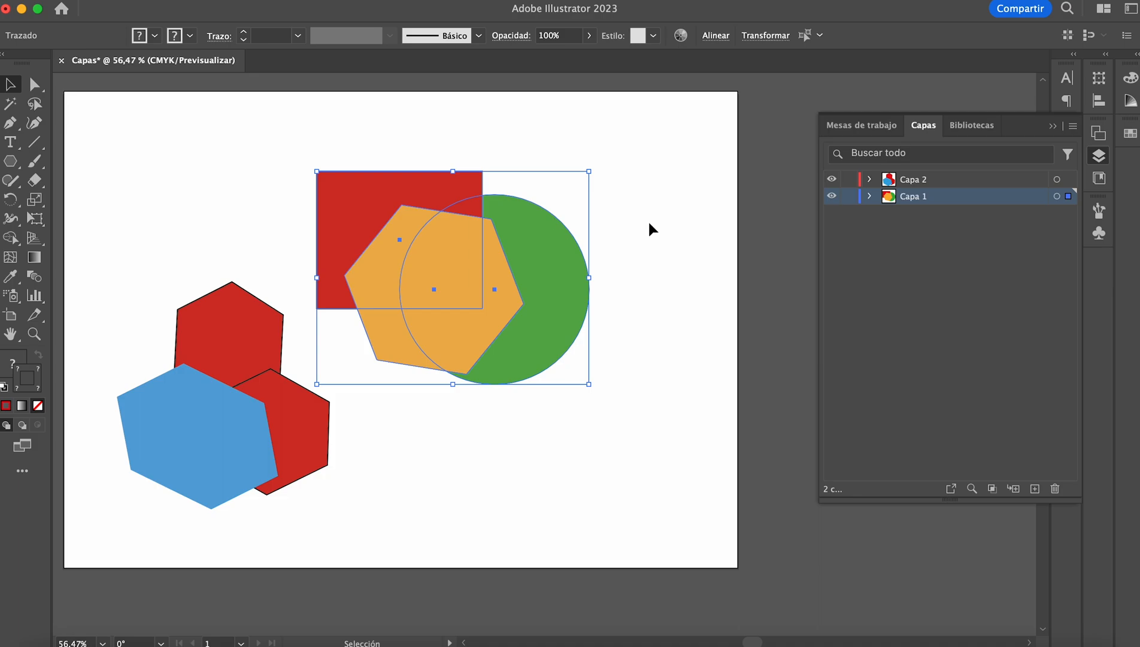
{"action": "left_click", "coordinate": [640, 226]}
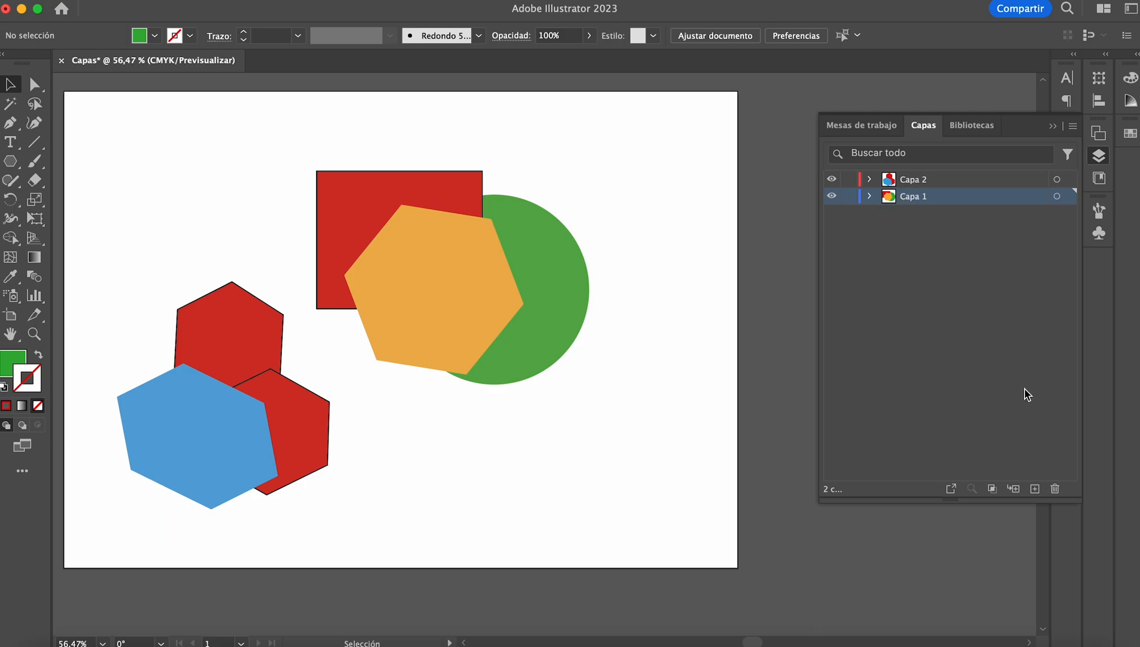
{"action": "left_click", "coordinate": [1054, 490]}
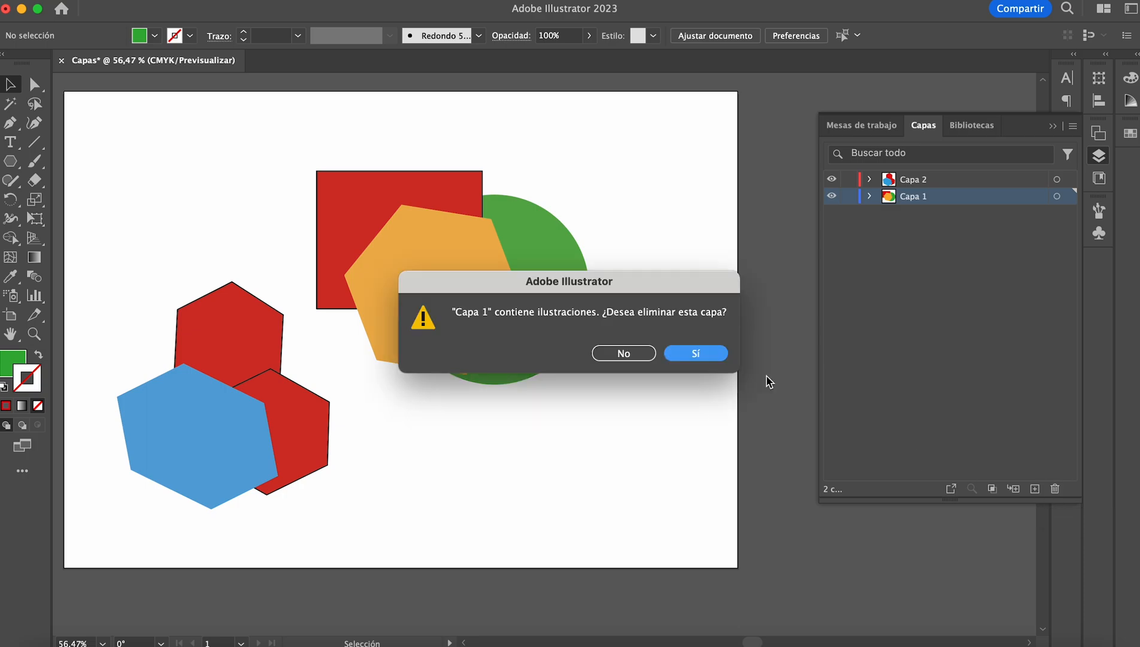
{"action": "left_click", "coordinate": [696, 353]}
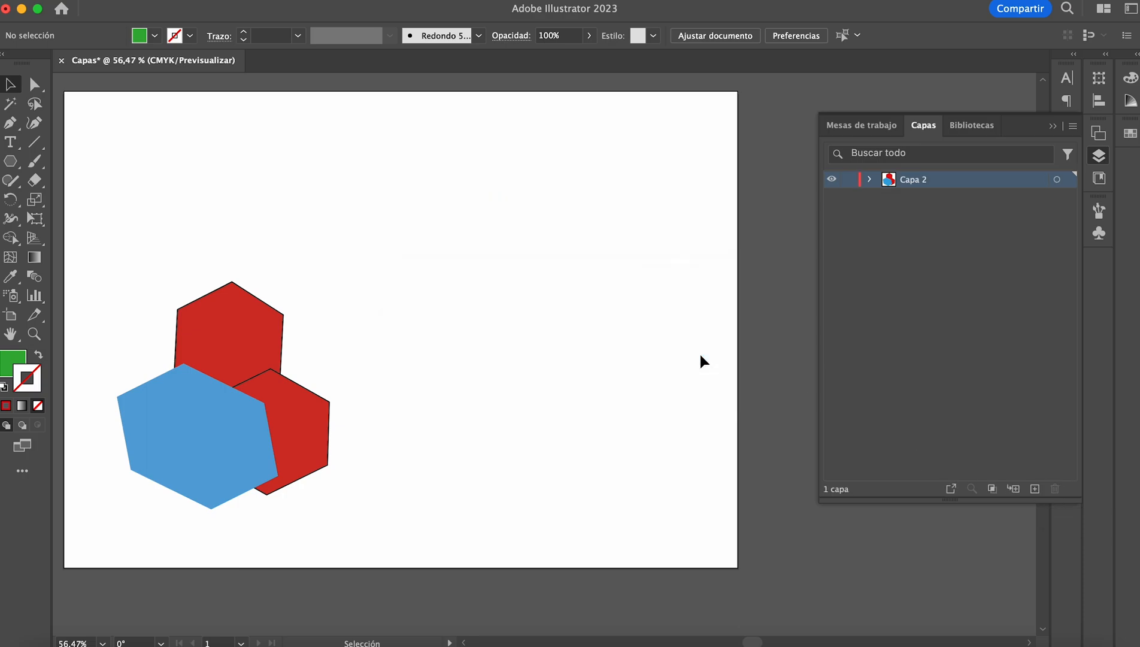
Step: Expand Capa 2 and its group, target only the blue hexagon inside the group and delete it
{"action": "left_click", "coordinate": [870, 179]}
{"action": "left_click", "coordinate": [889, 197]}
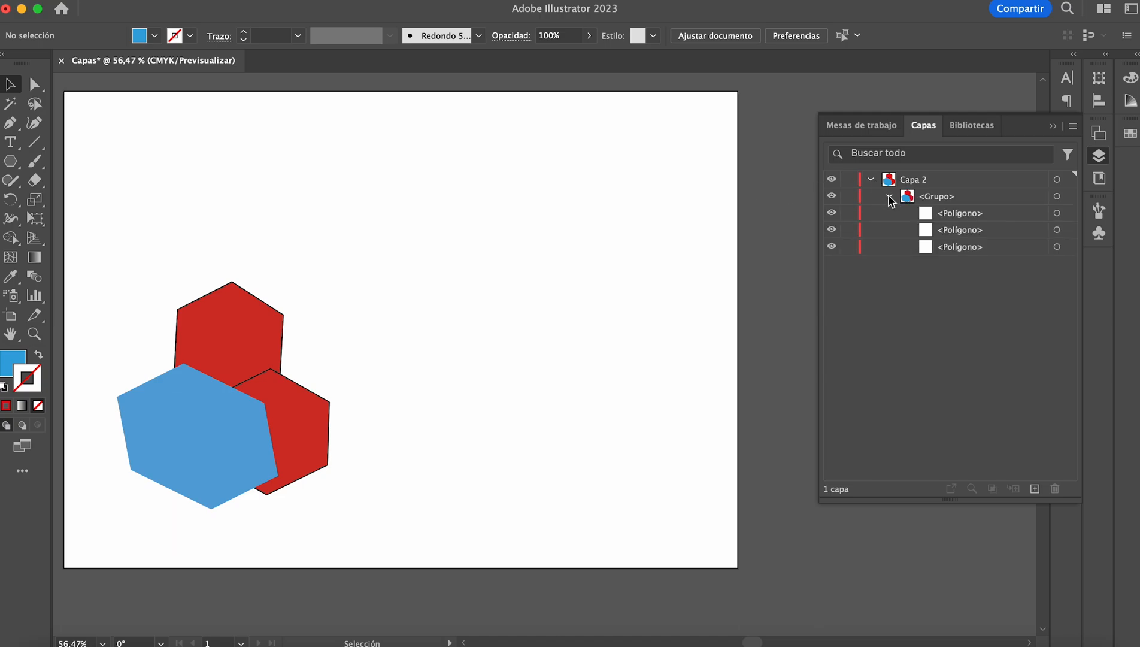
{"action": "left_click", "coordinate": [1058, 214]}
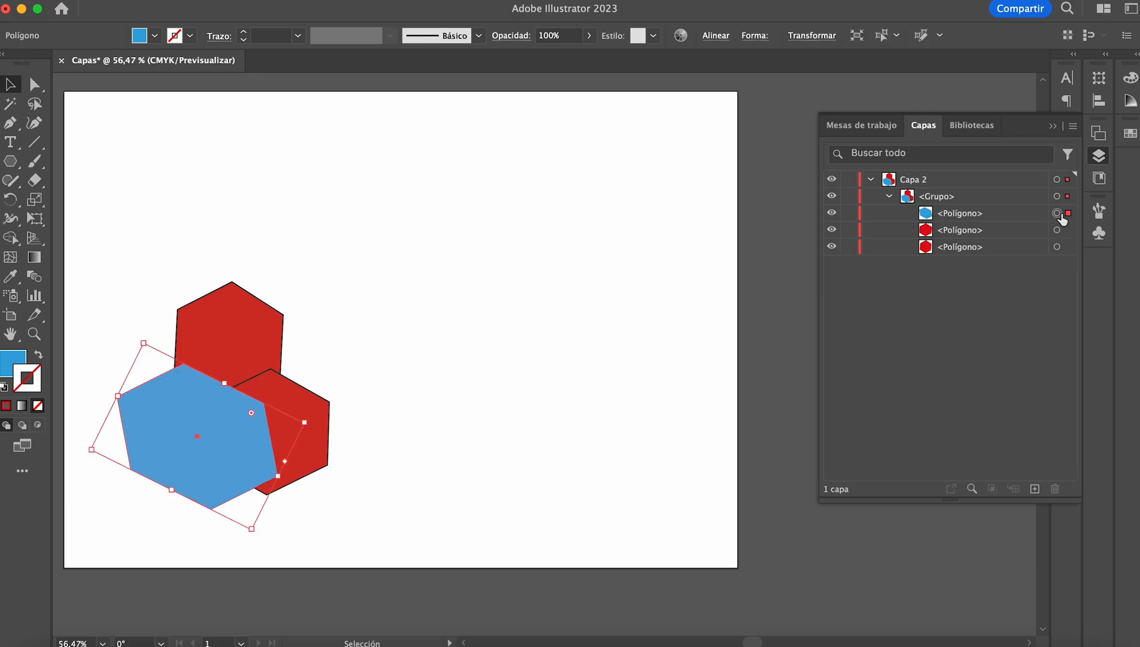
{"action": "left_click", "coordinate": [653, 315]}
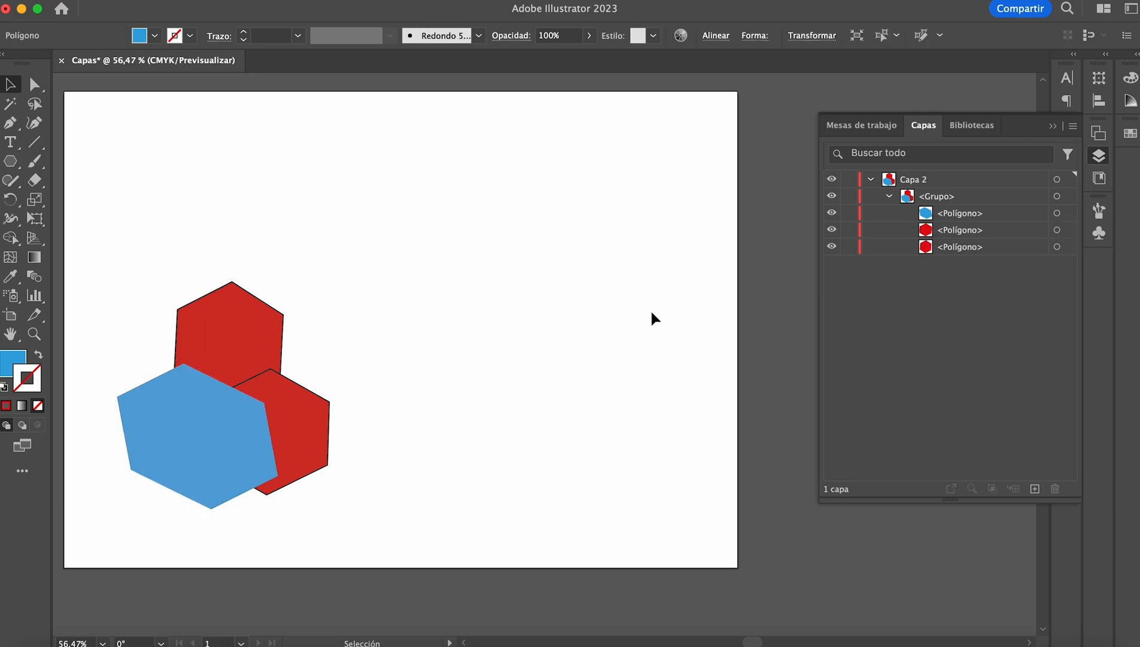
{"action": "left_click", "coordinate": [214, 404]}
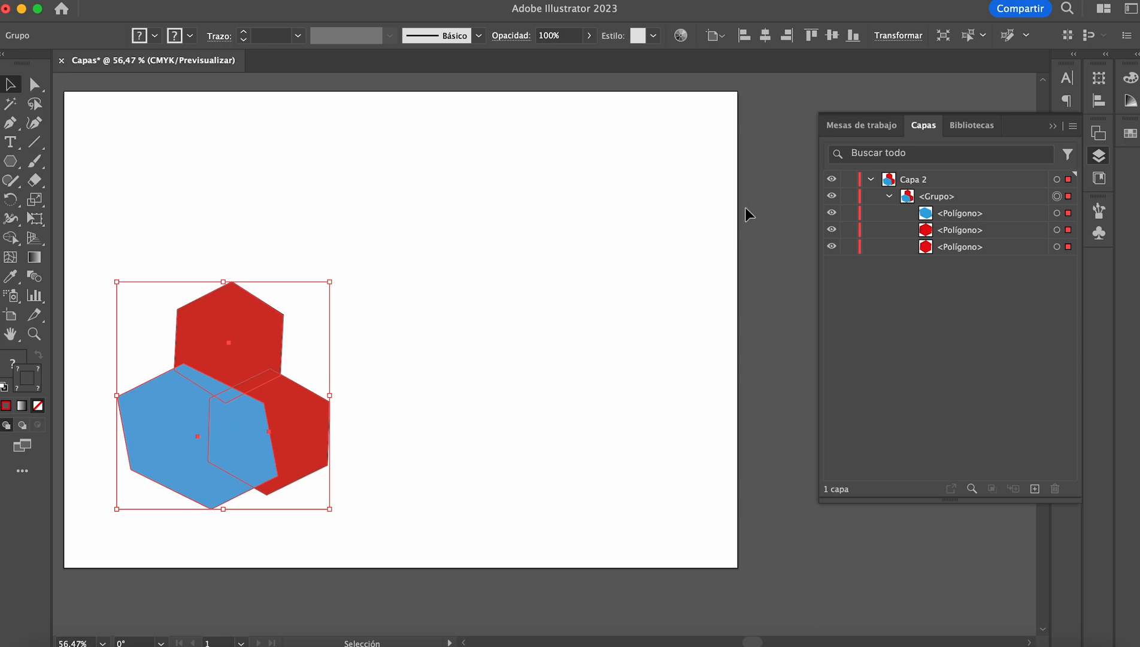
{"action": "left_click", "coordinate": [1057, 213]}
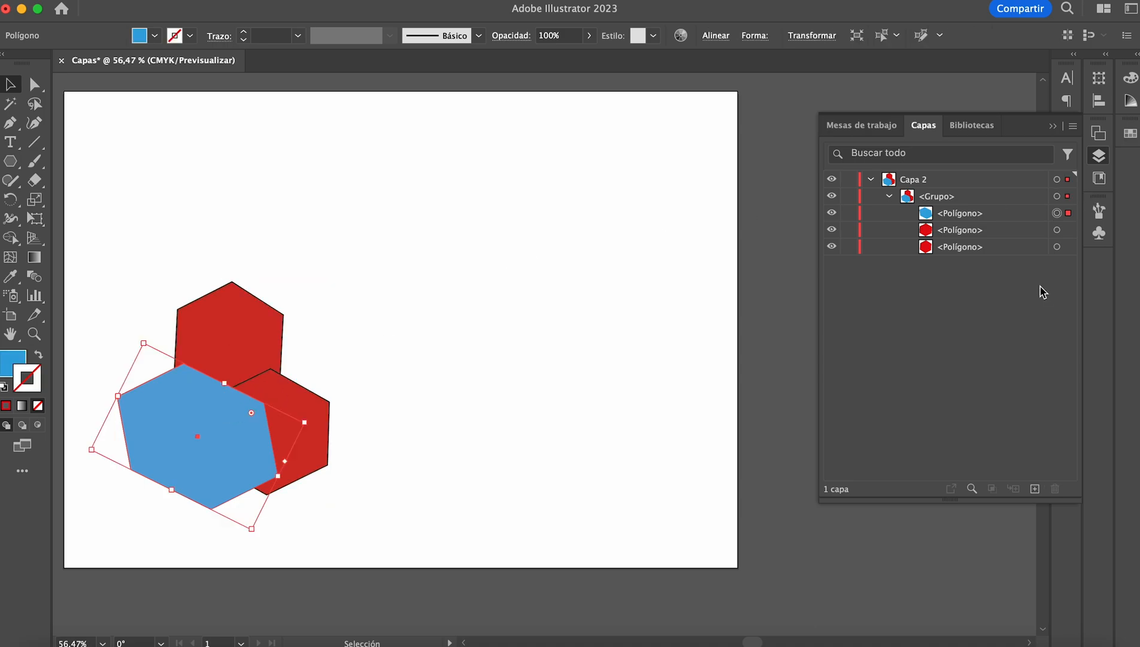
{"action": "key", "text": "Delete"}
Step: Create six new empty layers above Capa 2
{"action": "left_click", "coordinate": [1034, 489]}
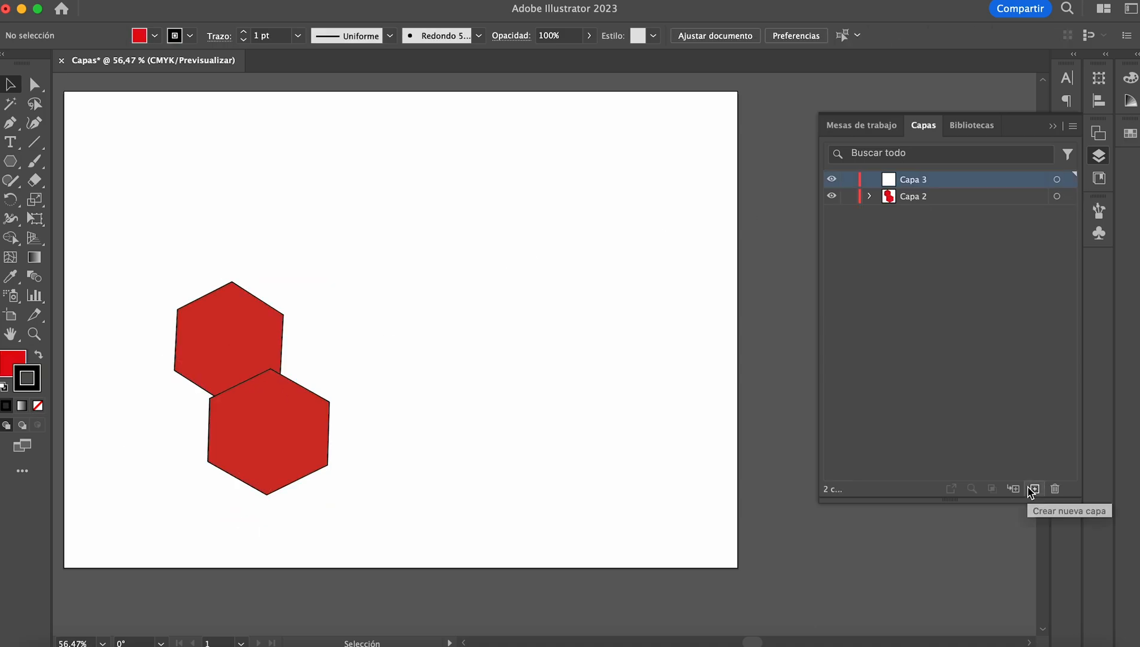
{"action": "left_click", "coordinate": [1034, 489]}
{"action": "left_click", "coordinate": [1034, 488]}
{"action": "left_click", "coordinate": [1034, 489]}
{"action": "left_click", "coordinate": [1034, 489]}
{"action": "left_click", "coordinate": [1034, 488]}
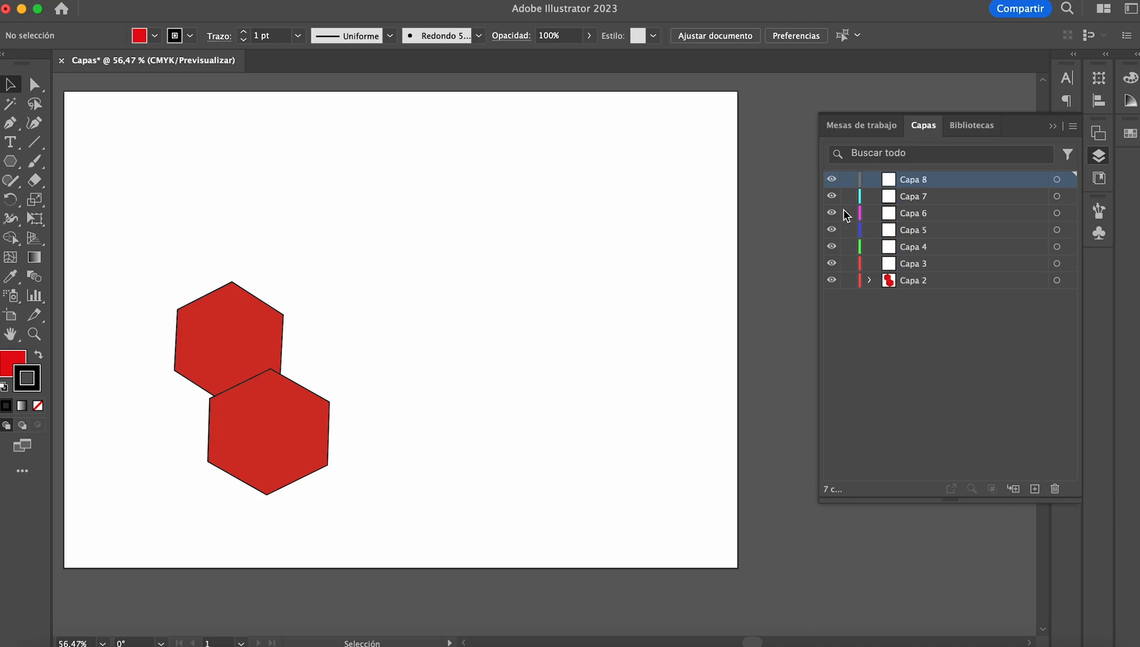
Step: Open the layer options of Capa 7 and view the custom colour picker for its layer colour
{"action": "double_click", "coordinate": [922, 182]}
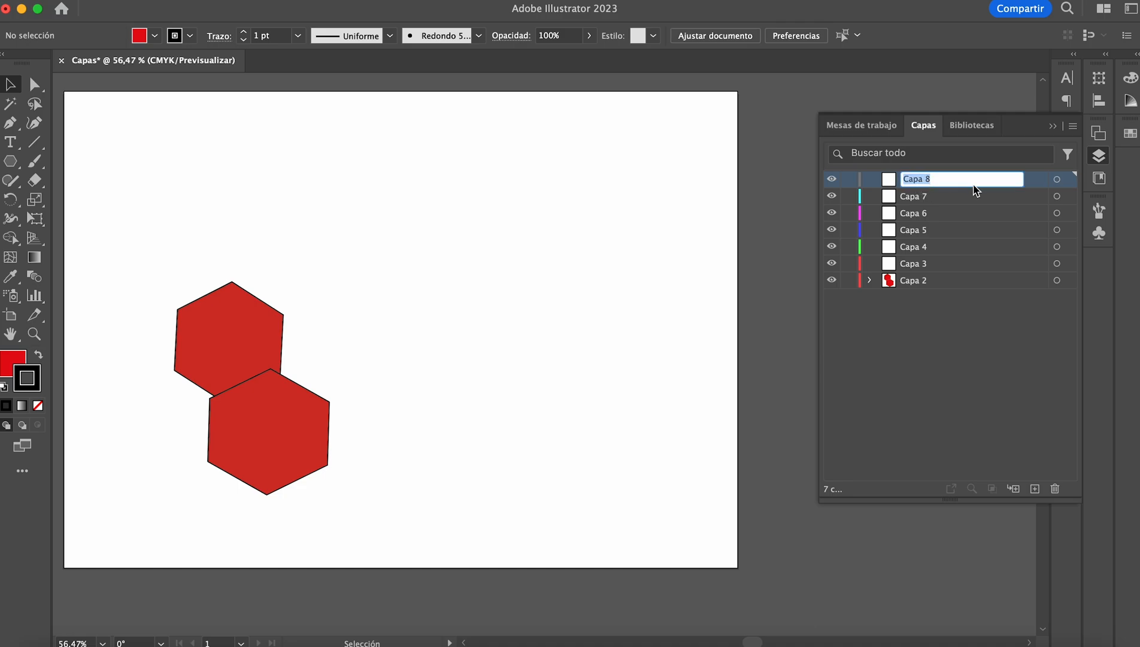
{"action": "double_click", "coordinate": [931, 199]}
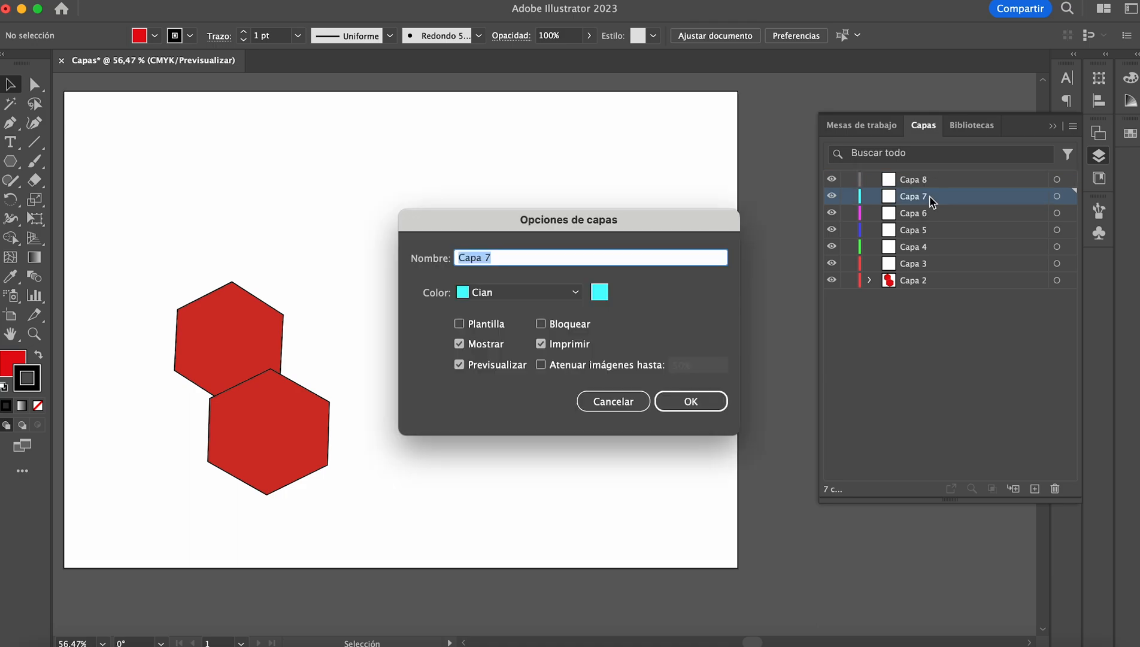
{"action": "left_click", "coordinate": [600, 292]}
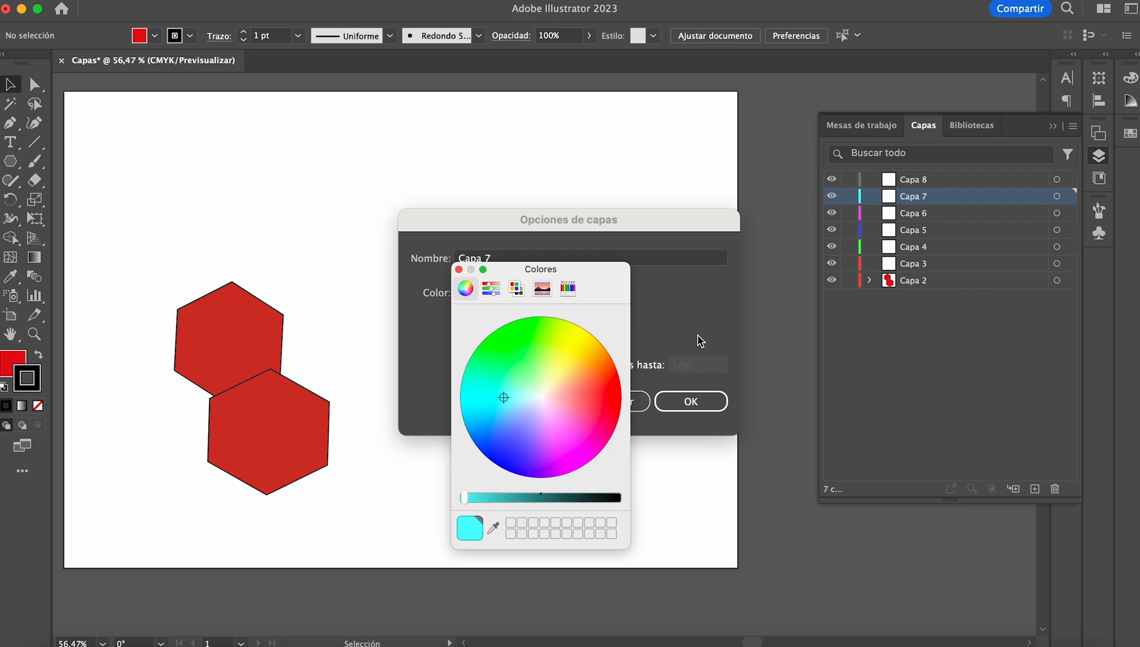
{"action": "left_click", "coordinate": [458, 270]}
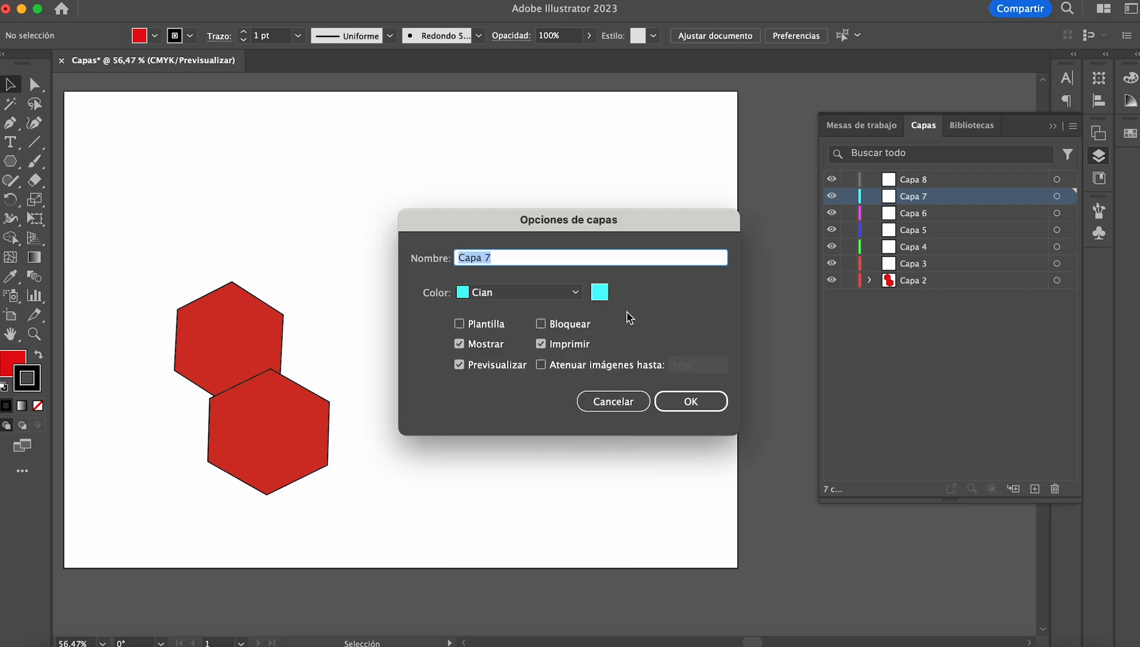